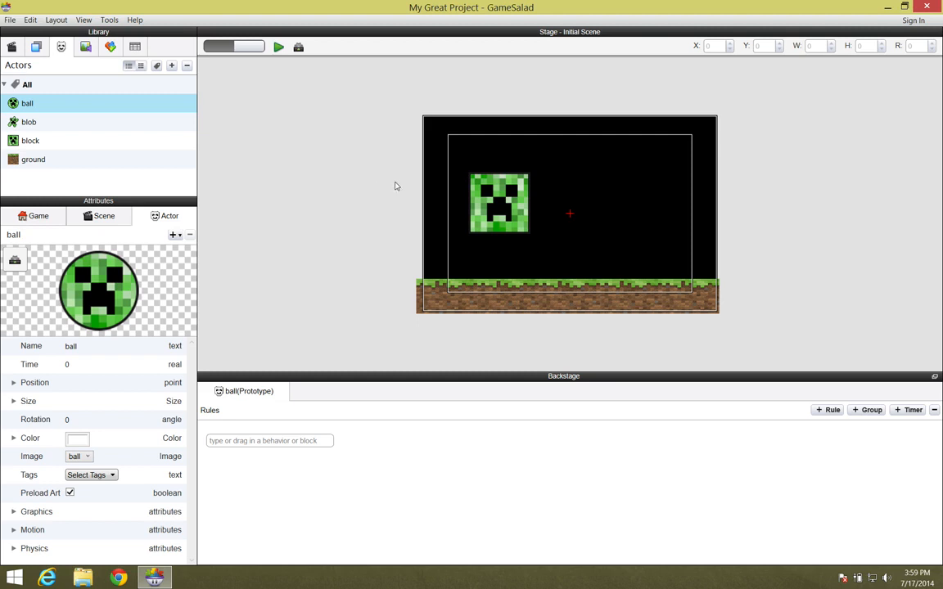
- Select the block actor instance on the stage and switch over to Photoshop
click(526, 227)
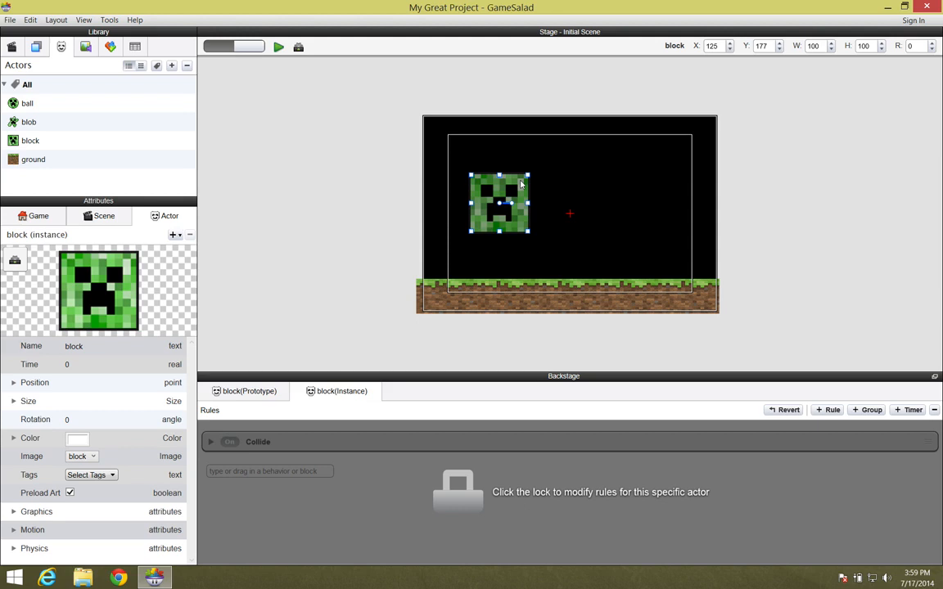
key(super+Tab)
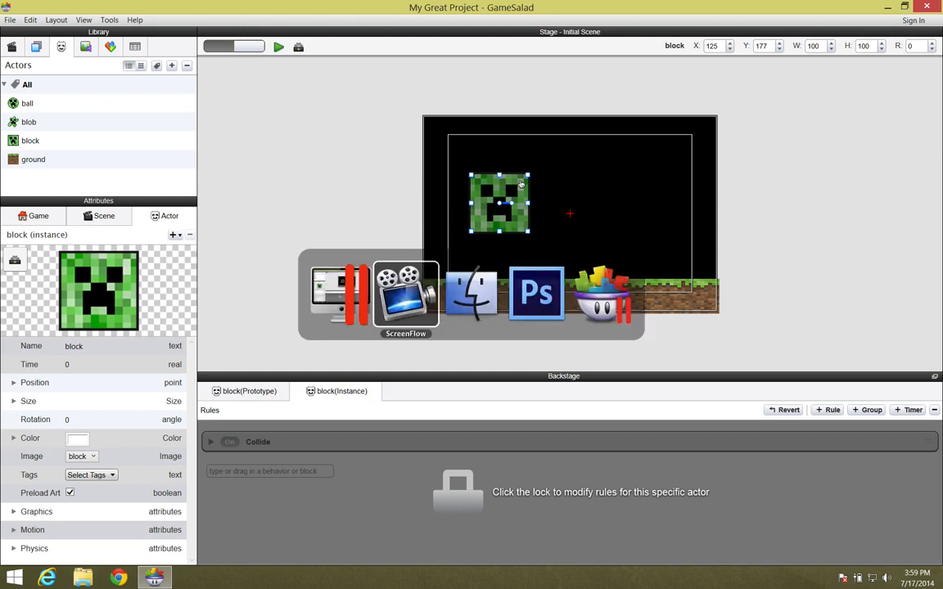
key(super+Tab)
key(super+Tab)
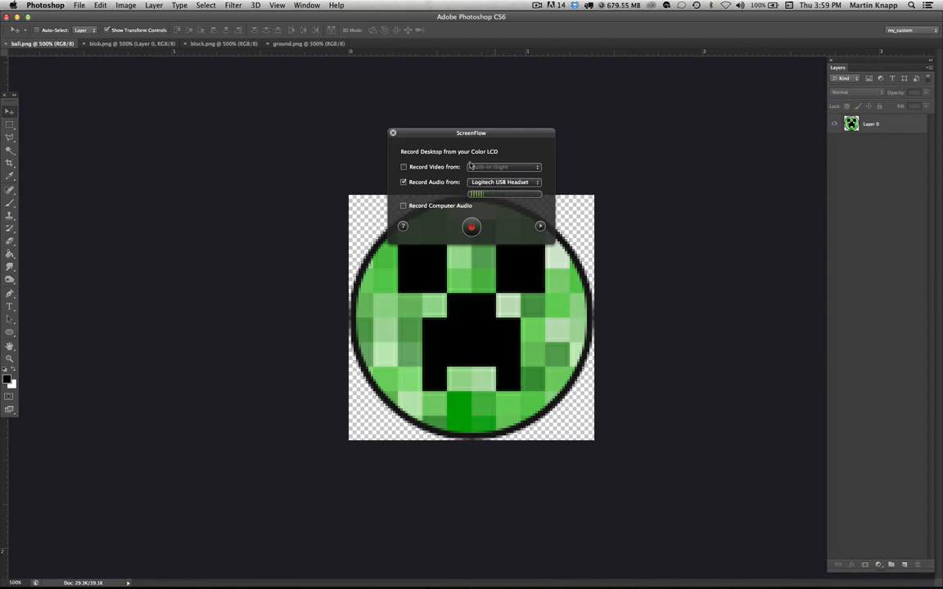
click(393, 133)
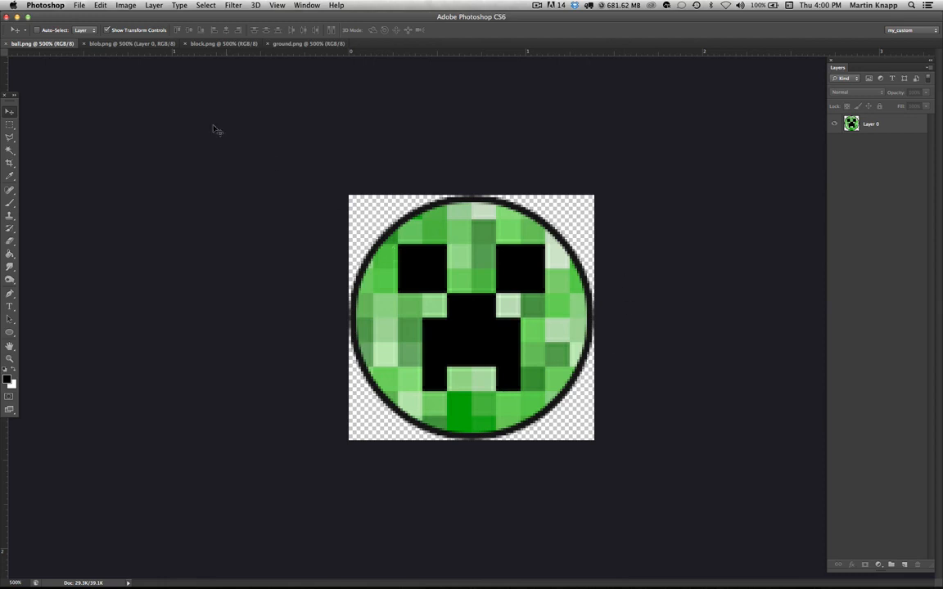
- Compare the ball, blob, block and ground sprite images open in Photoshop
click(127, 44)
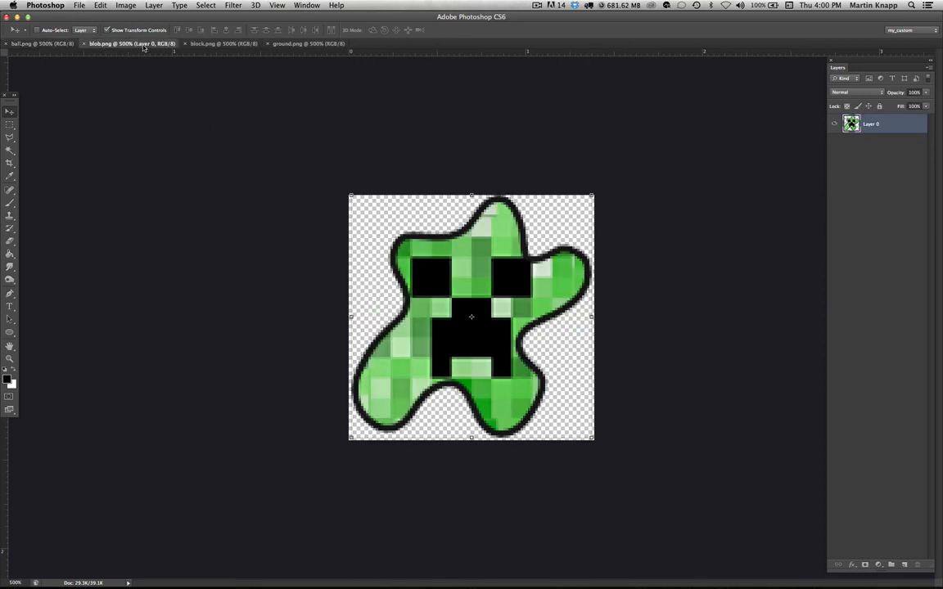
click(201, 44)
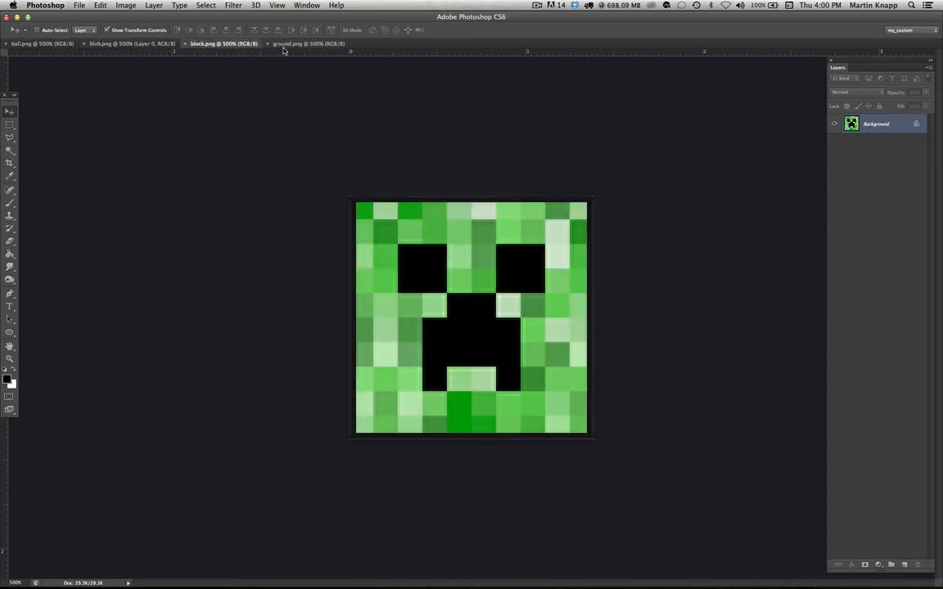
click(309, 44)
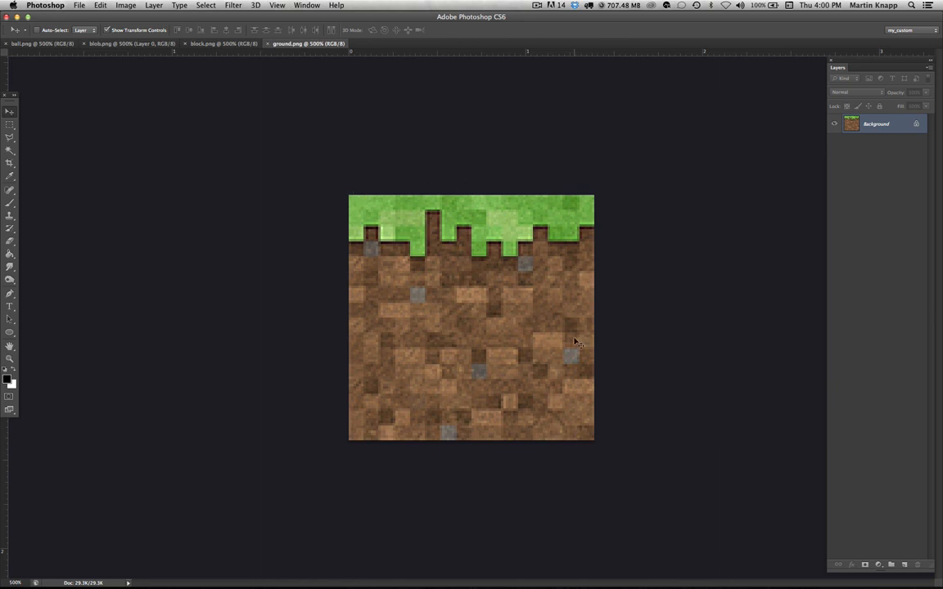
click(234, 45)
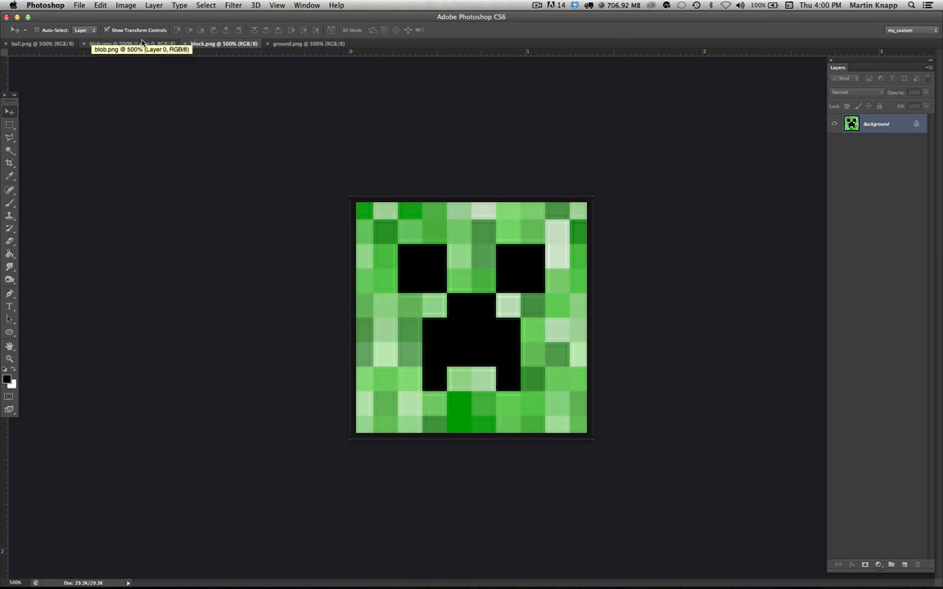
click(135, 43)
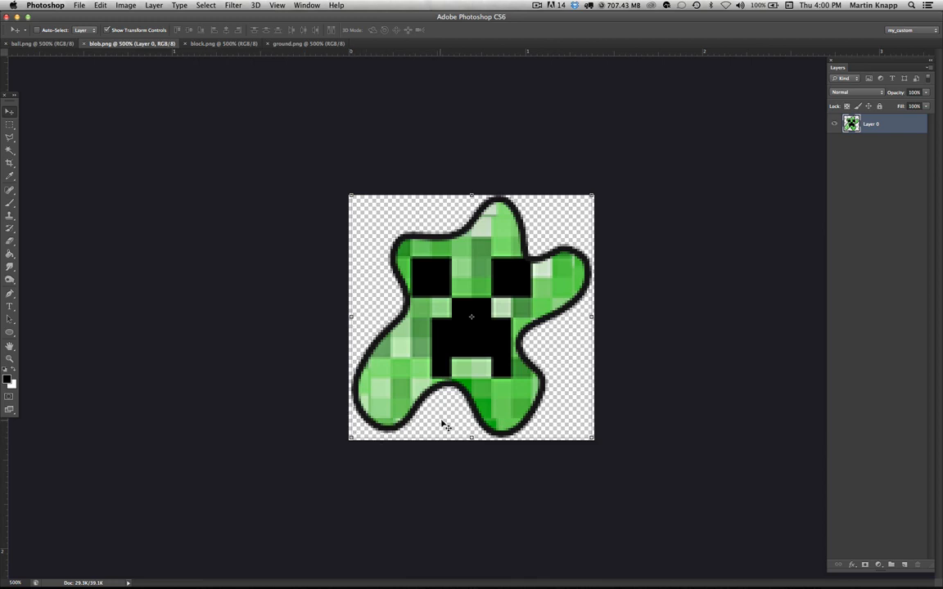
click(49, 42)
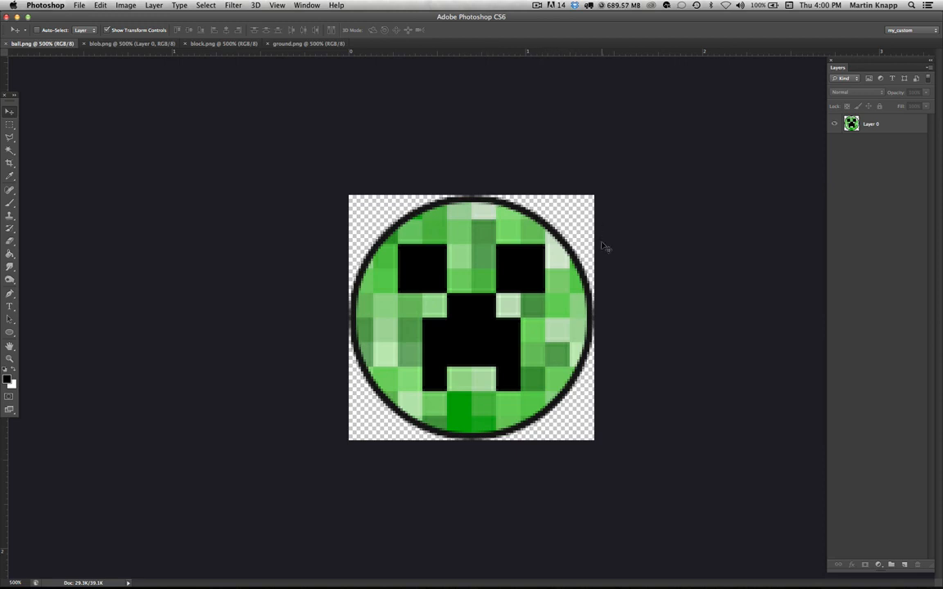
click(133, 44)
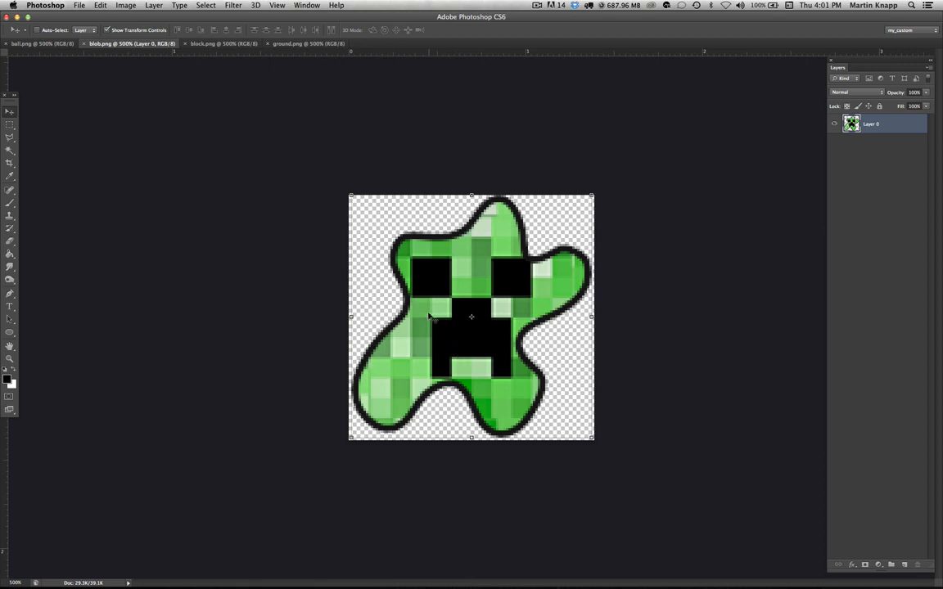
- Try extending the block image's canvas upward to about twice its height with the Crop tool
click(217, 45)
key(c)
drag(471, 195, 466, 82)
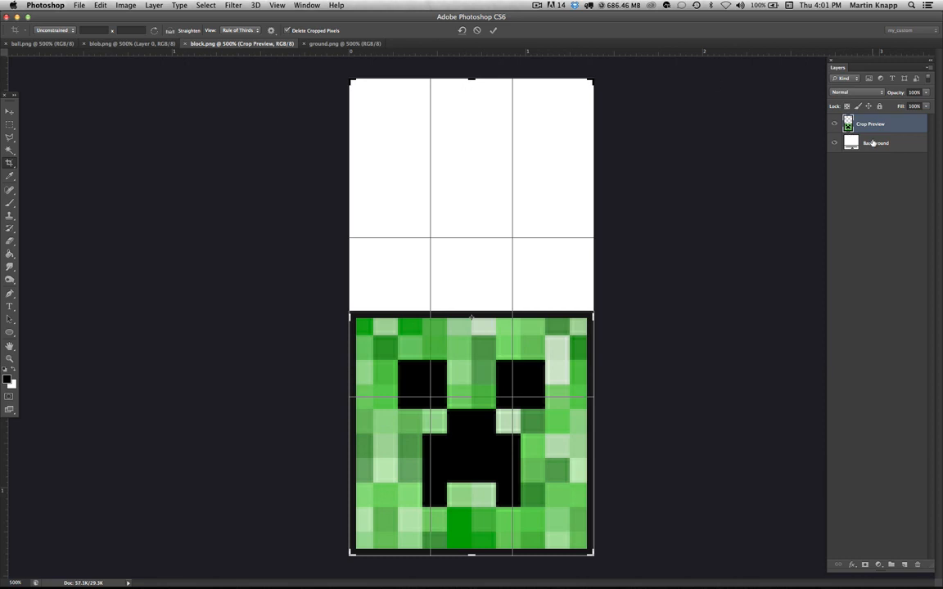
key(Return)
- Convert the background to a layer, then step back twice to undo the layer change and canvas extension
double_click(870, 126)
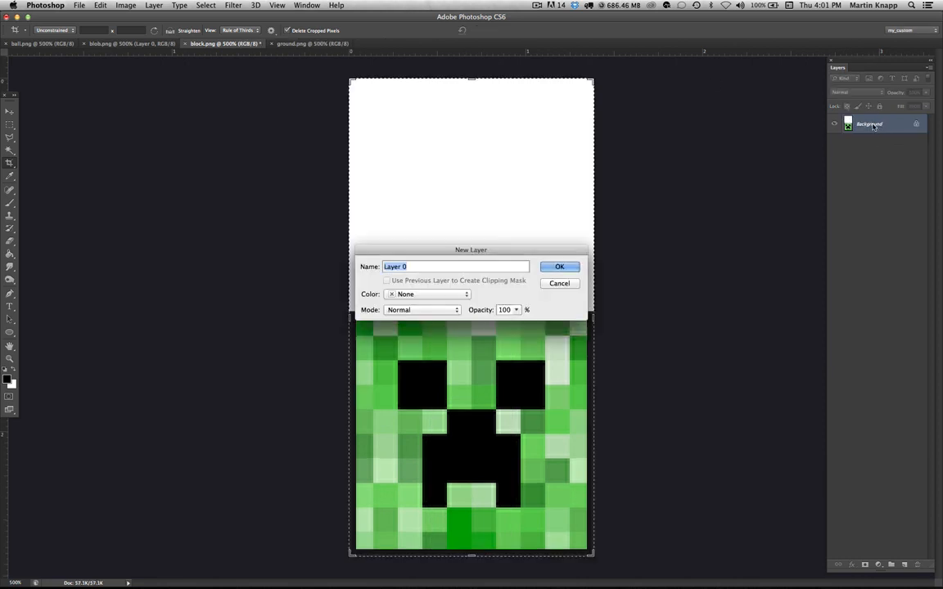
click(564, 267)
key(alt+super+z)
key(alt+super+z)
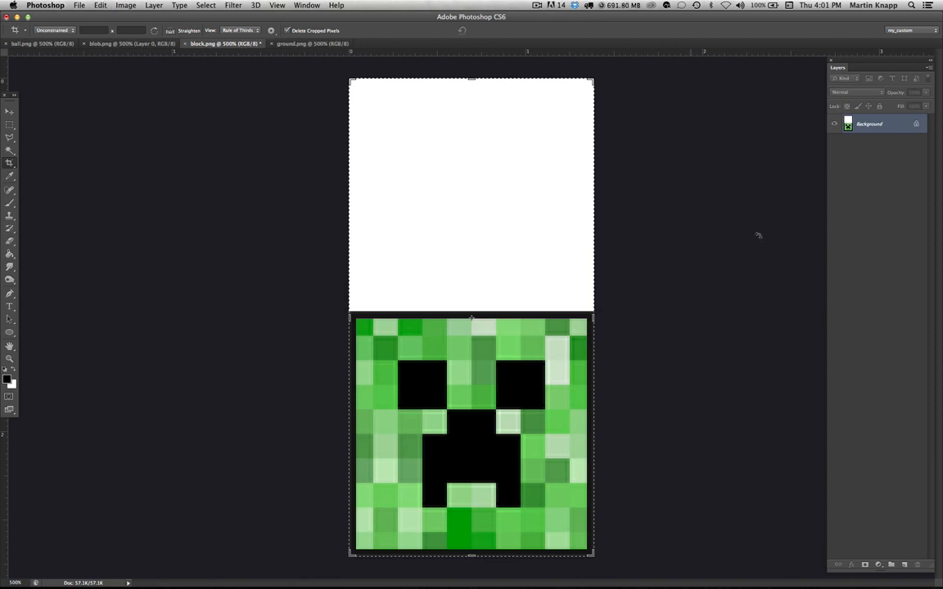
- Convert the block image's locked background into a regular layer
double_click(884, 126)
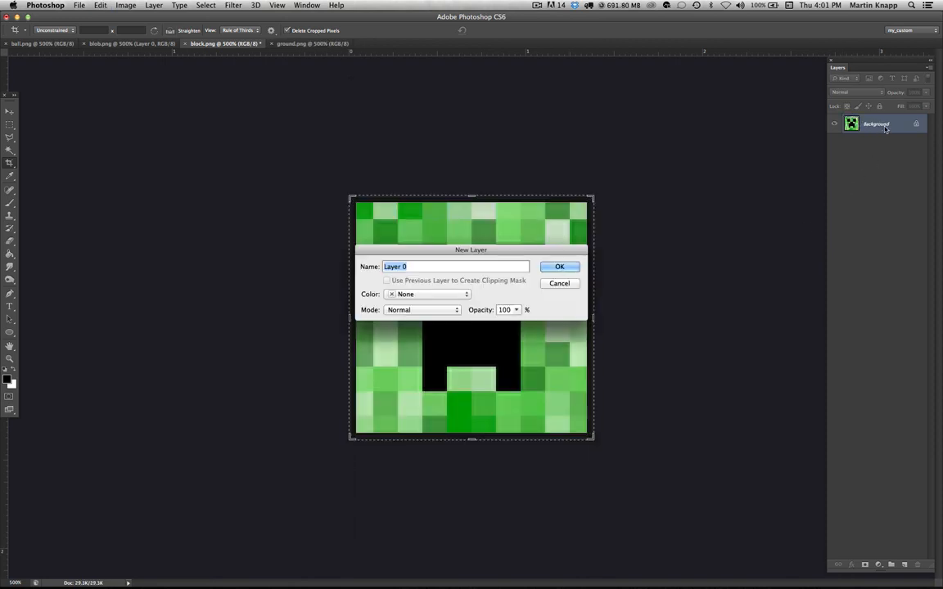
click(564, 268)
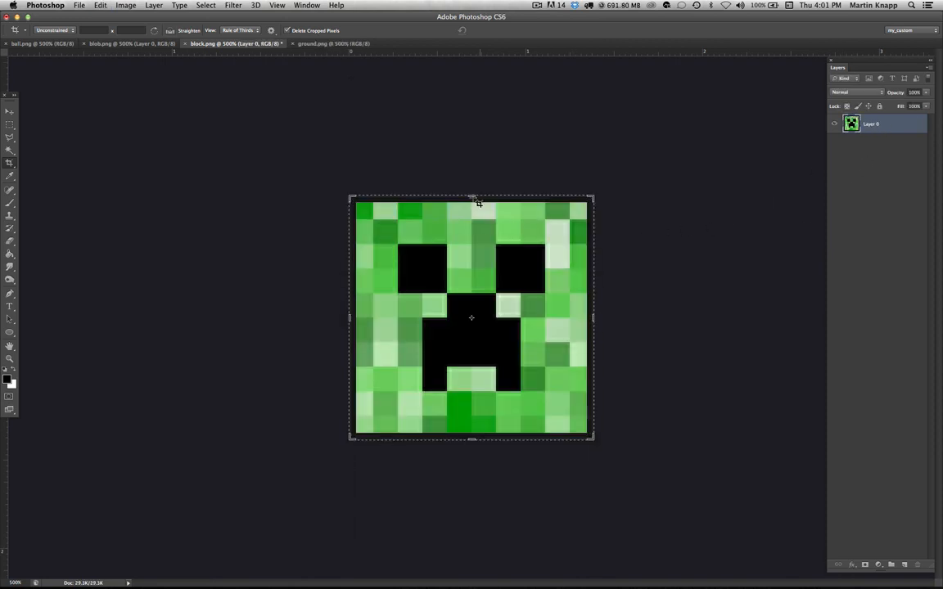
- Extend the block canvas upward with the Crop tool to about twice its height, leaving the top transparent
drag(472, 197, 471, 70)
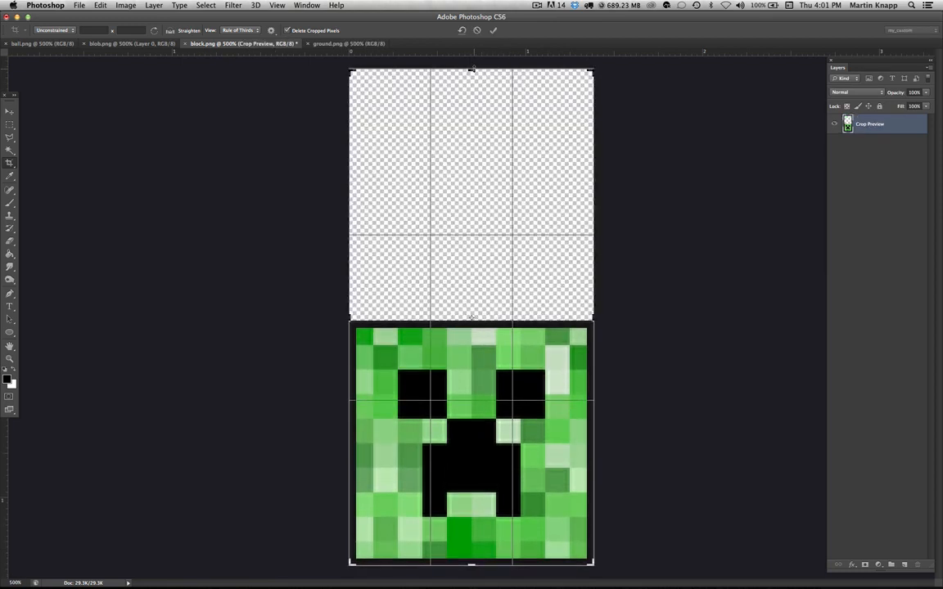
key(Return)
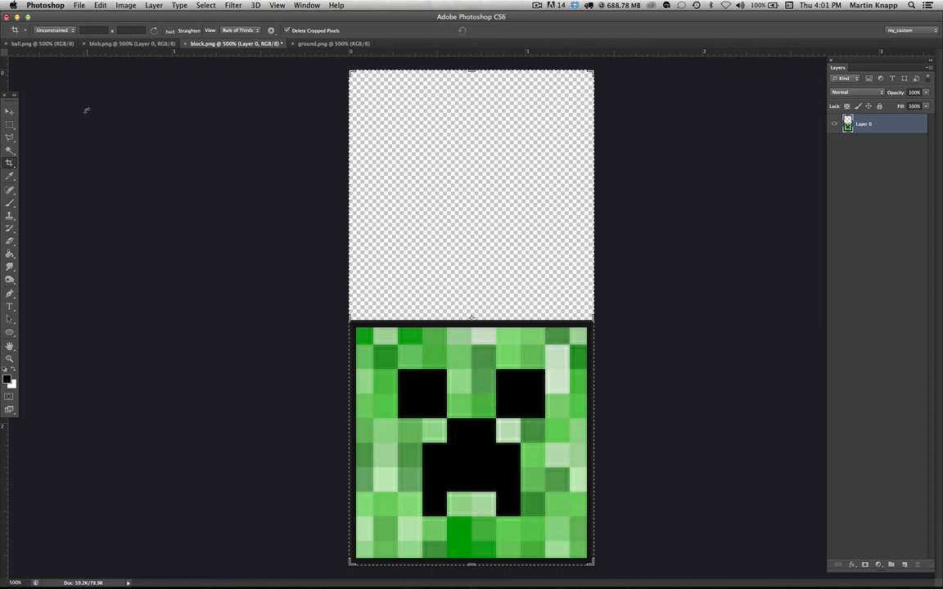
- Open Save for Web, choose the PNG-24 preset with transparency, and start saving
click(80, 5)
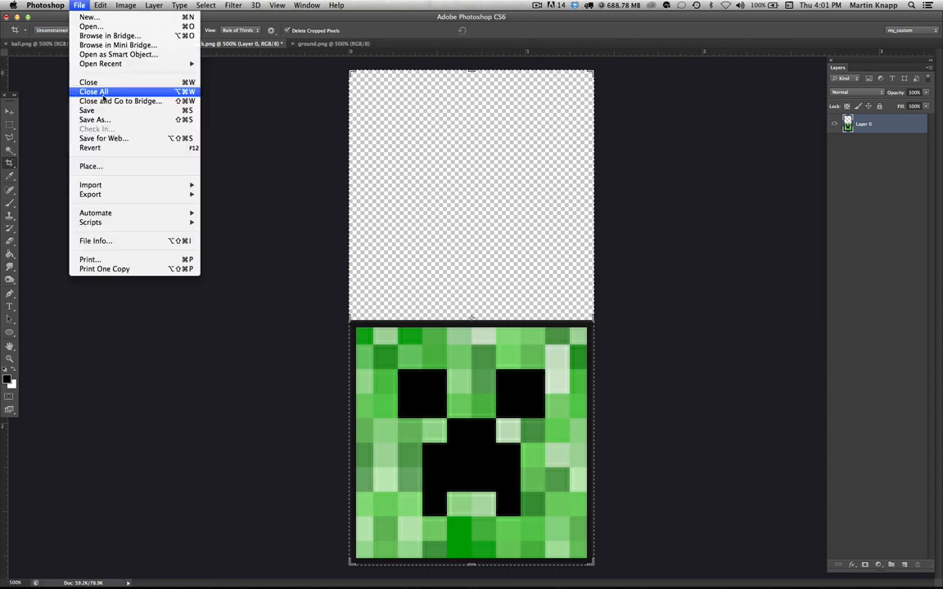
click(116, 138)
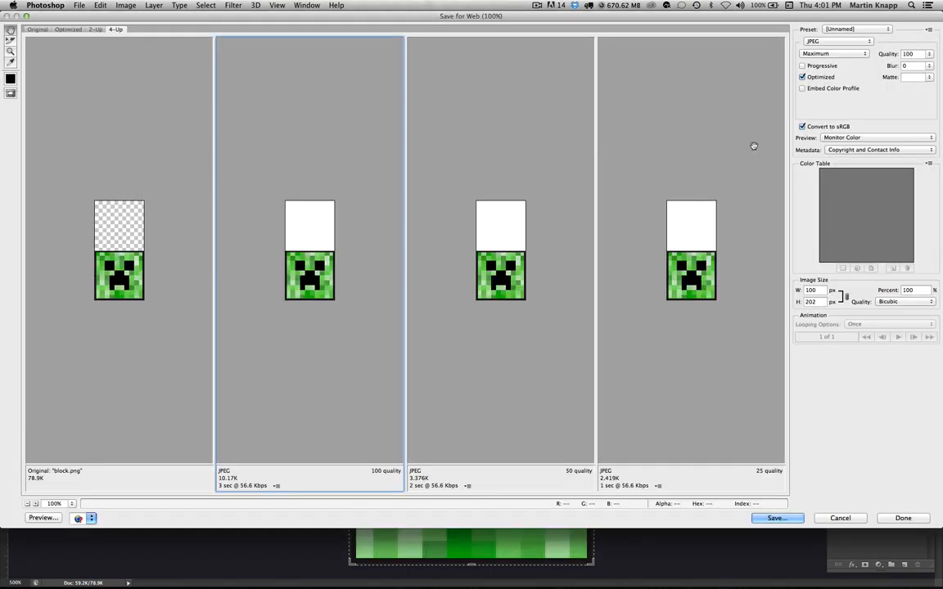
click(839, 41)
click(821, 60)
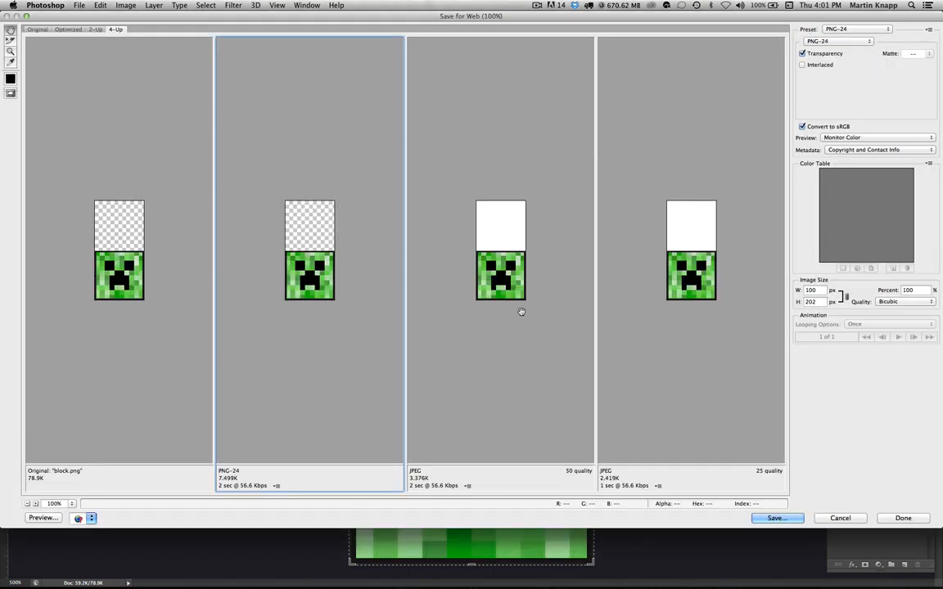
click(778, 520)
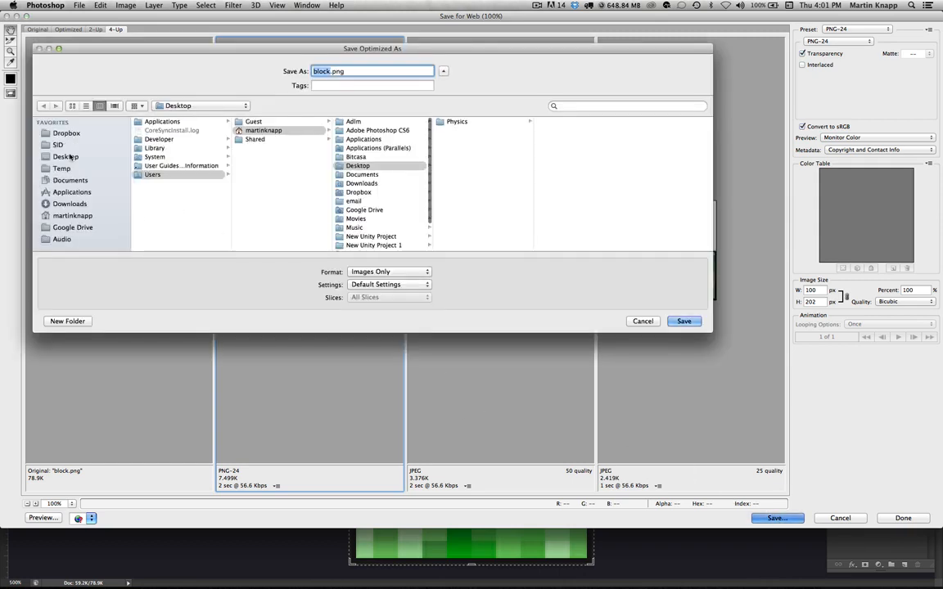
- Save the optimized image as block2.png on the Desktop
click(71, 157)
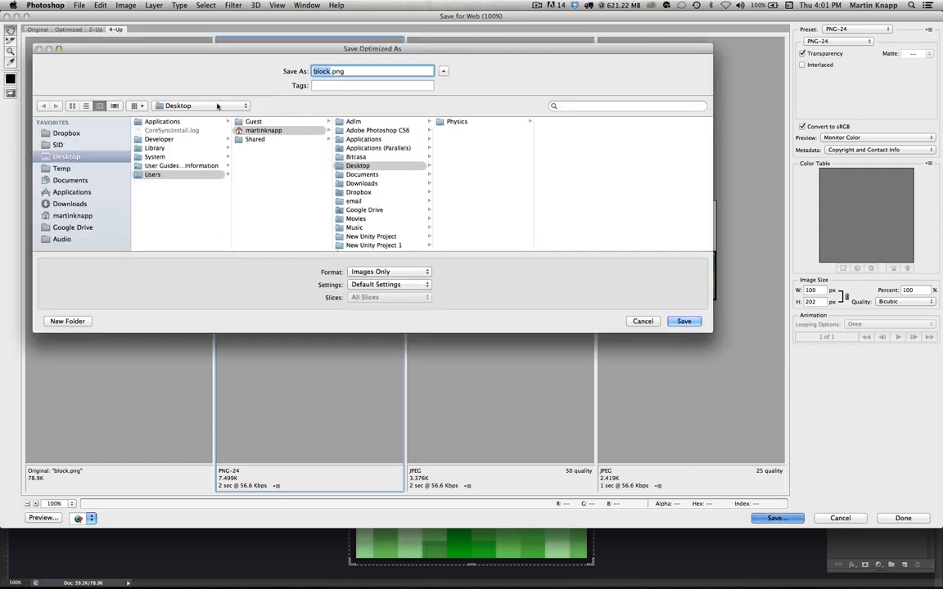
text(block2)
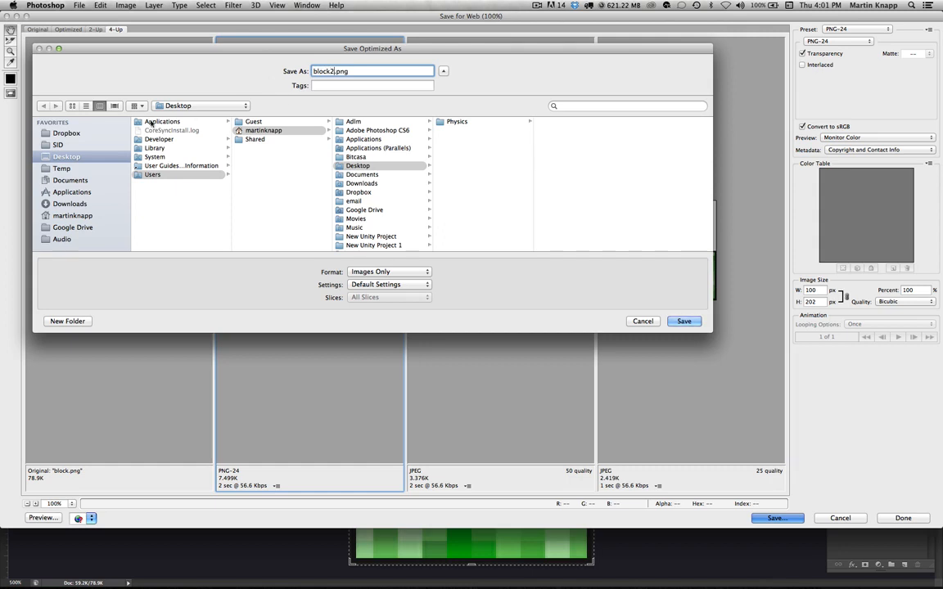
click(88, 170)
click(89, 160)
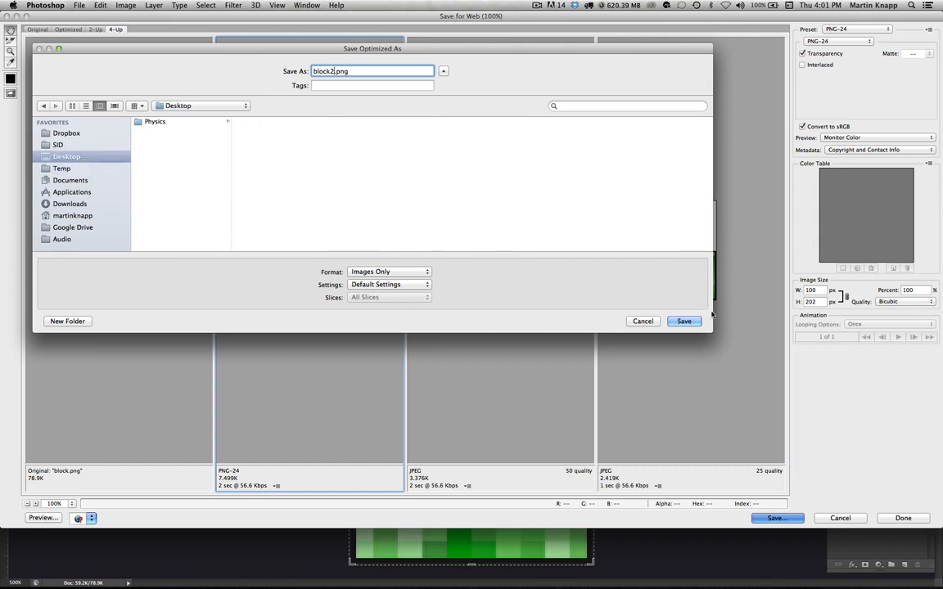
click(684, 322)
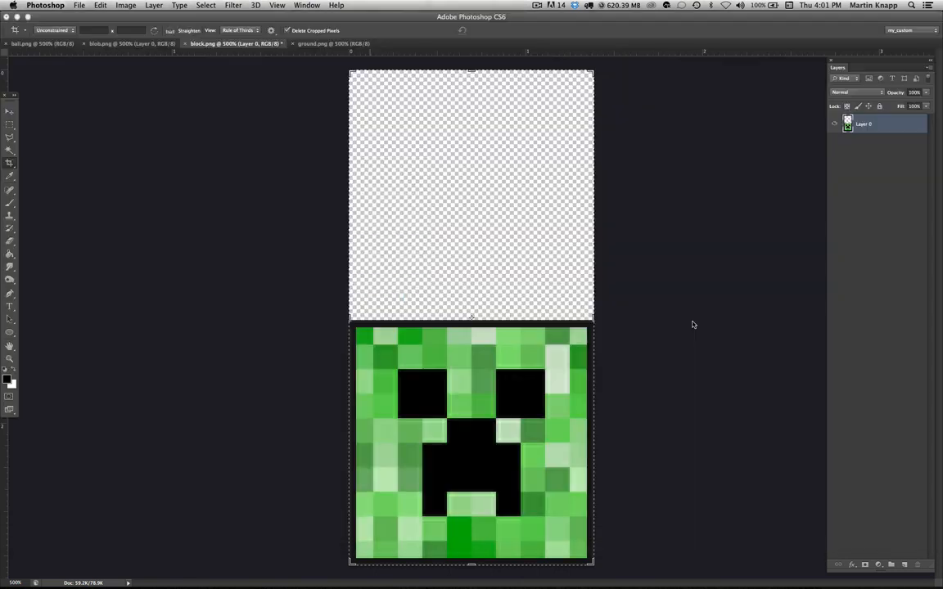
- Switch back to GameSalad
key(super+Tab)
key(super+Tab)
key(super+Tab)
key(super+Tab)
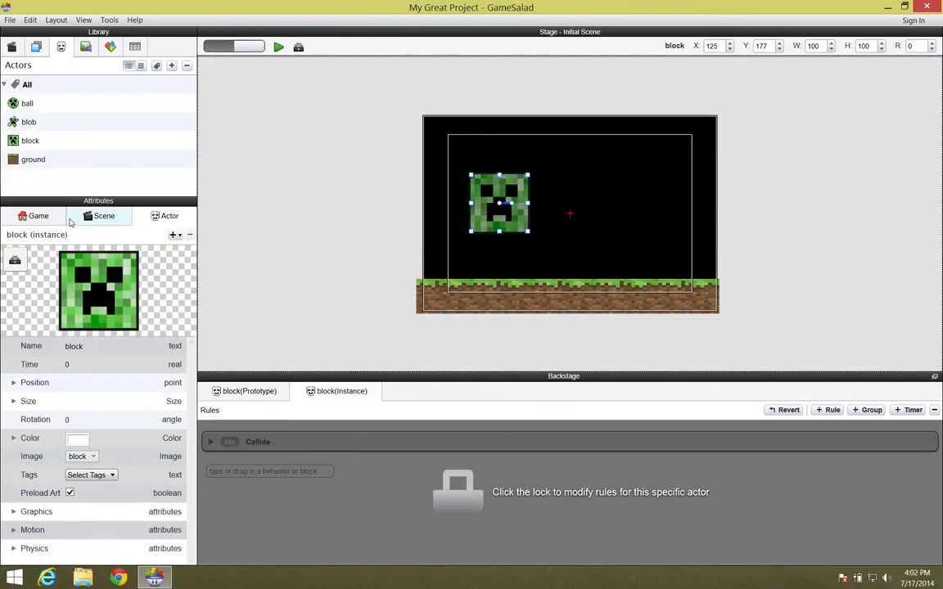
- Import block2.png from the Desktop into the project's media library
click(85, 47)
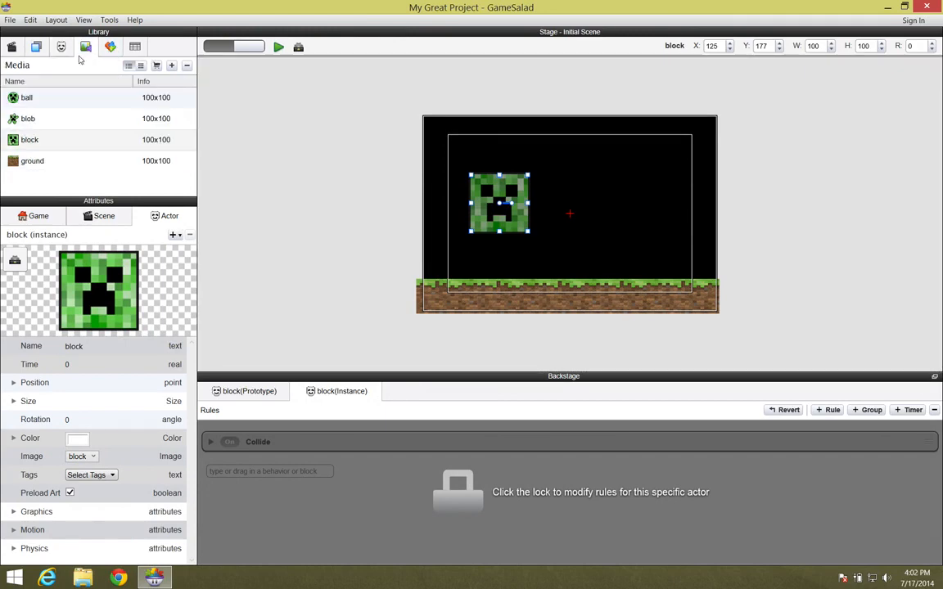
click(172, 66)
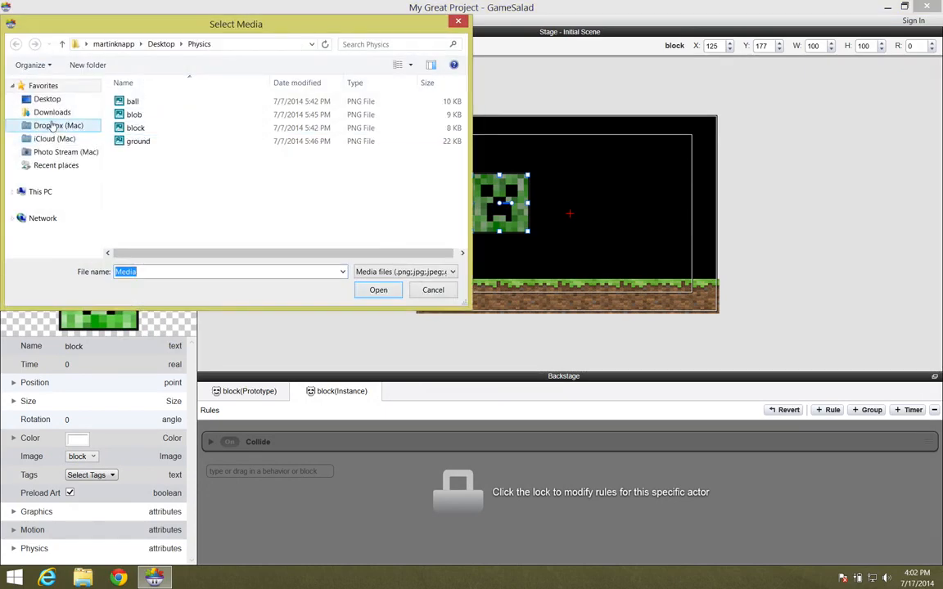
click(57, 101)
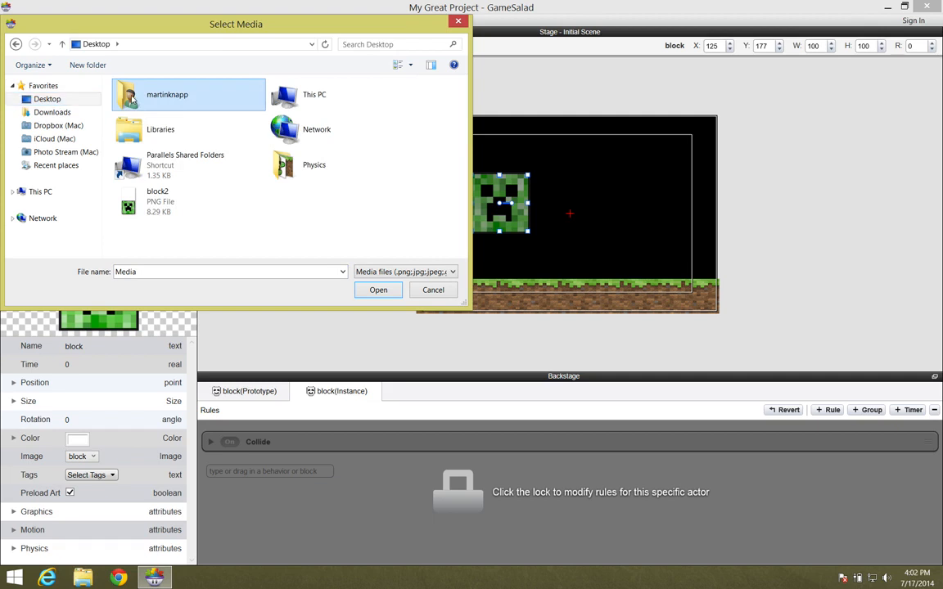
double_click(156, 95)
double_click(184, 96)
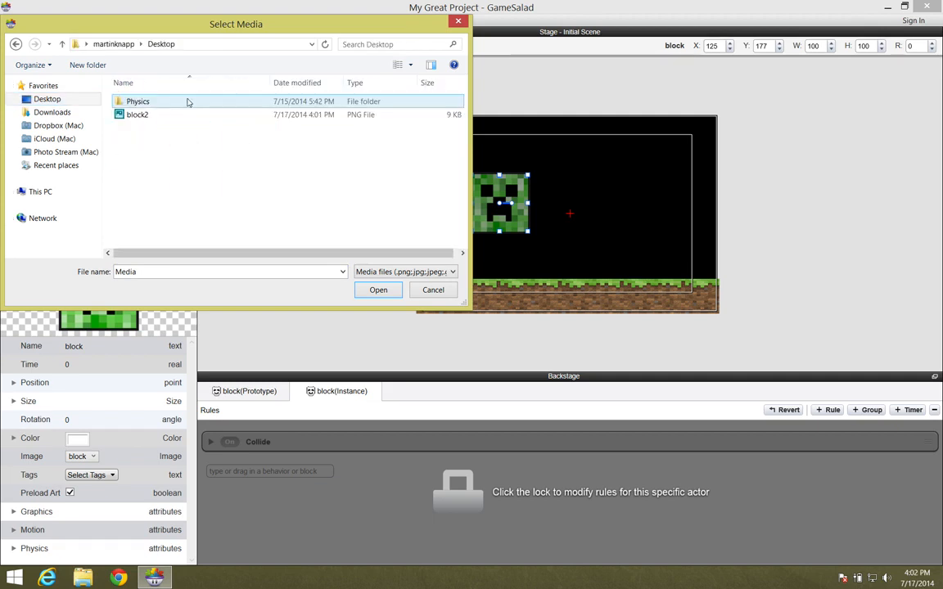
click(147, 118)
click(379, 290)
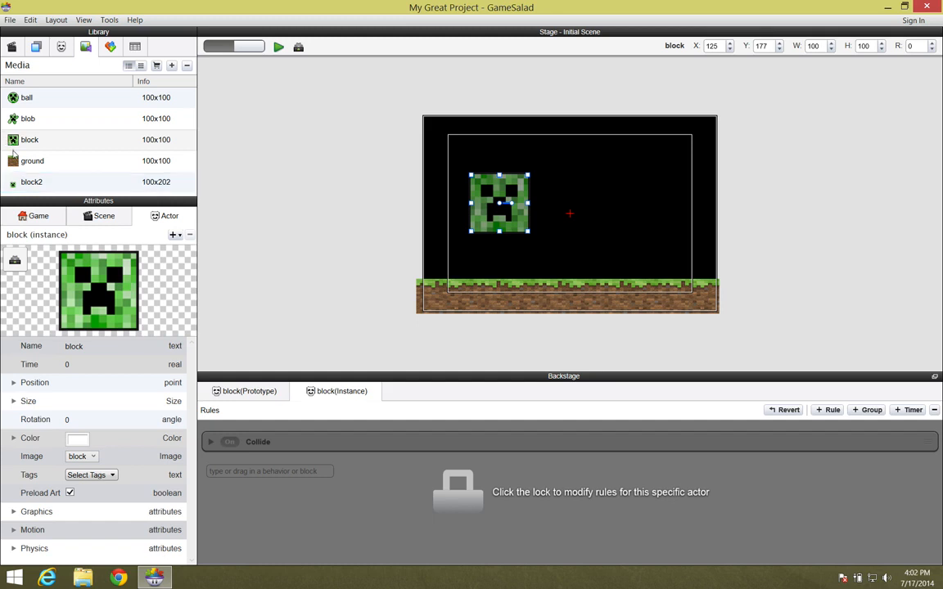
- Create a new actor from the block2 image and delete the block instance from the scene
drag(13, 187, 26, 87)
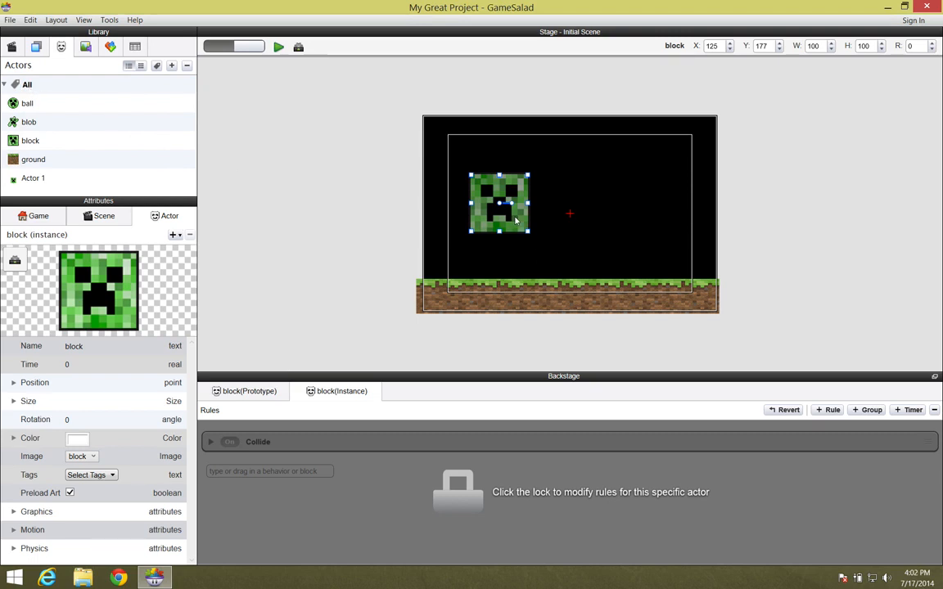
key(Delete)
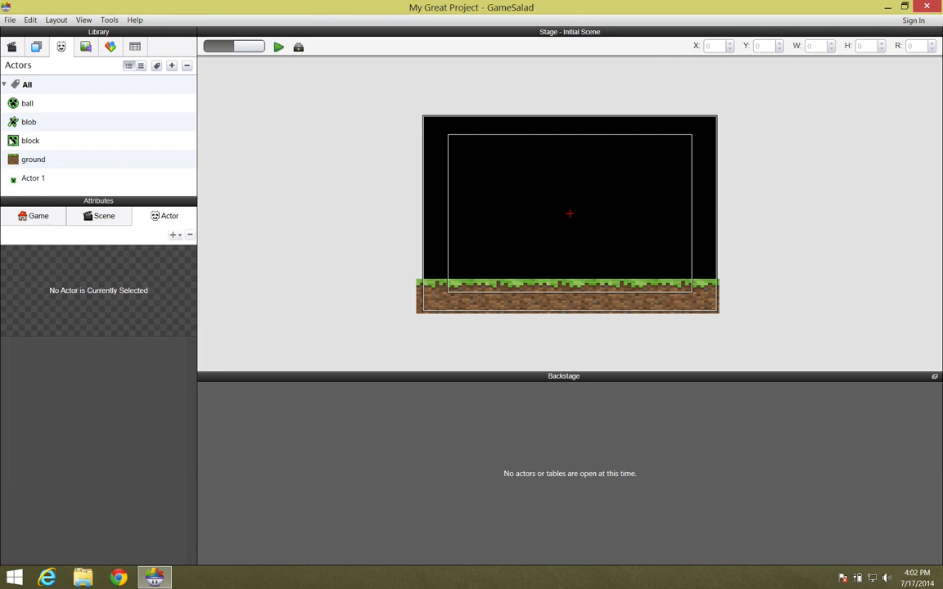
- Rename the new actor block2
double_click(33, 178)
text(block2)
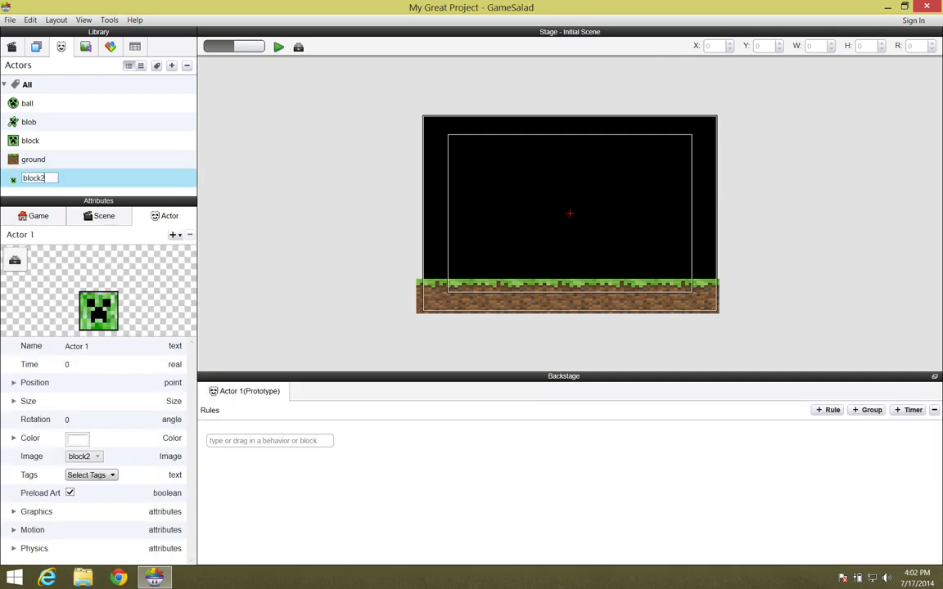
key(Return)
- Place a block2 instance on the stage, resting on the ground near the left edge
drag(13, 183, 457, 227)
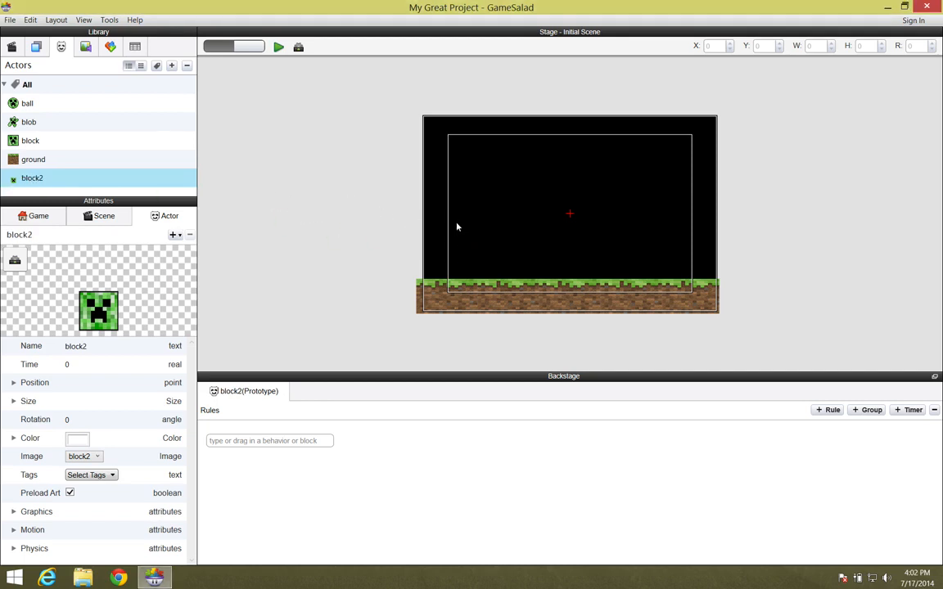
drag(468, 273, 487, 237)
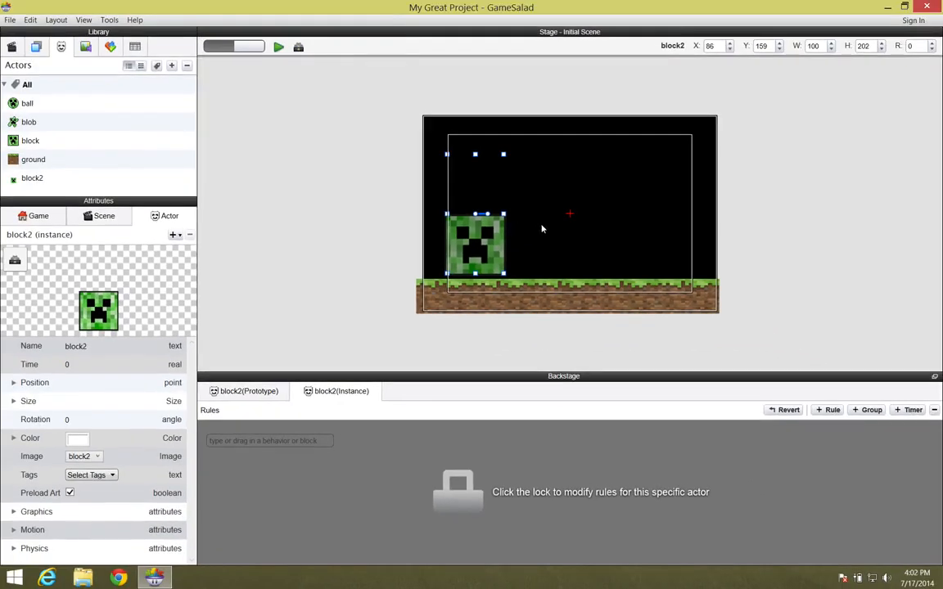
- Add a Collide behavior to the block2 prototype so it bounces off actors of type ground
click(32, 179)
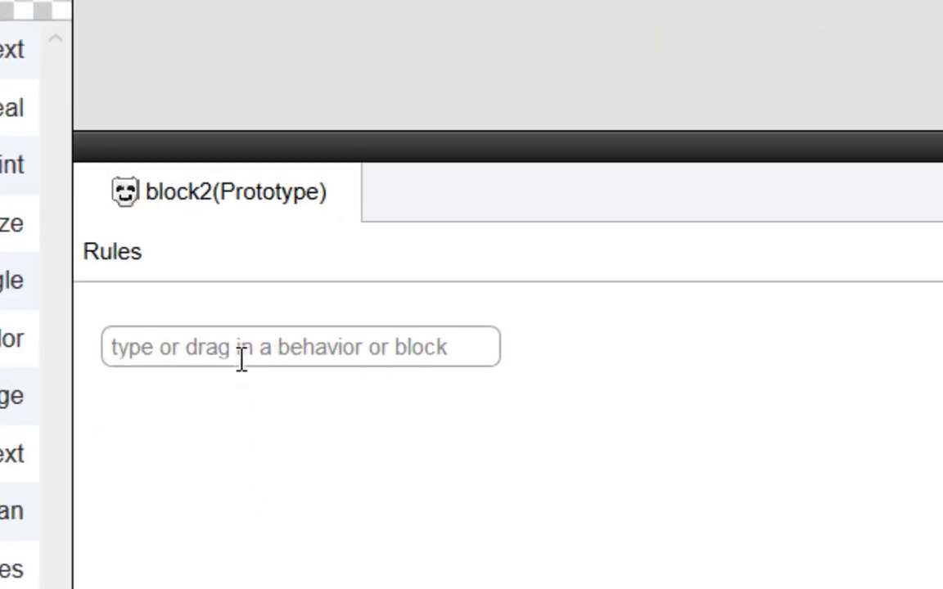
click(251, 442)
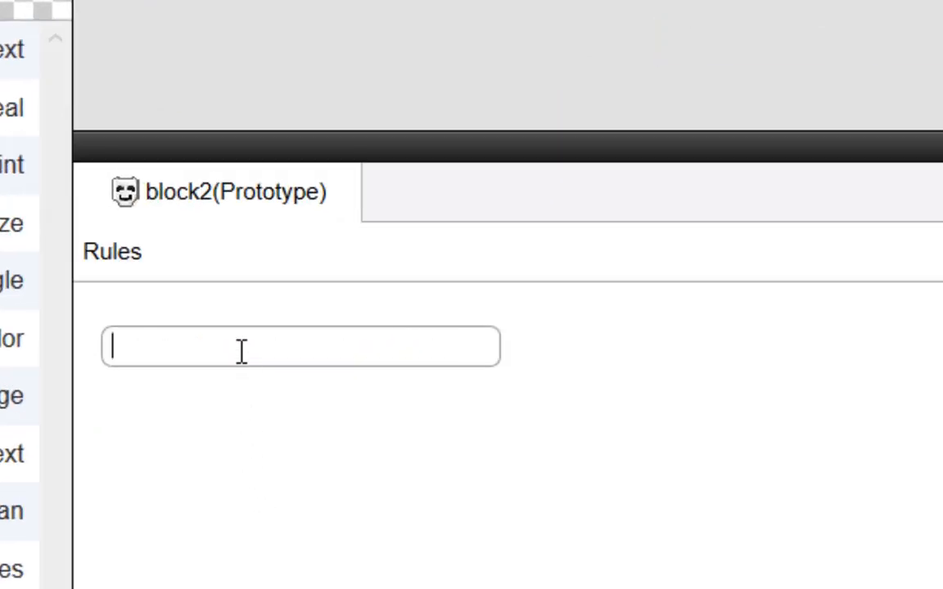
text(collide)
click(146, 378)
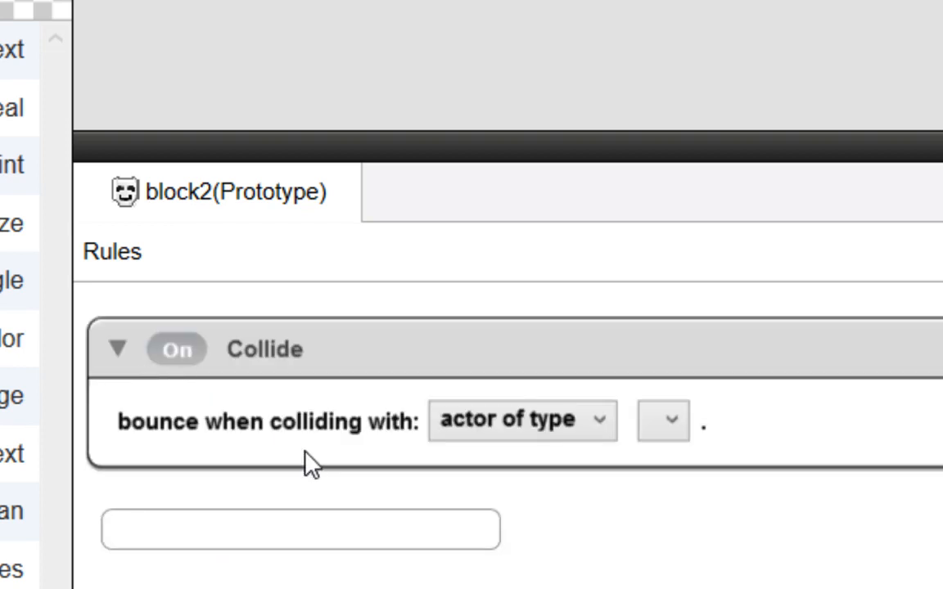
click(675, 428)
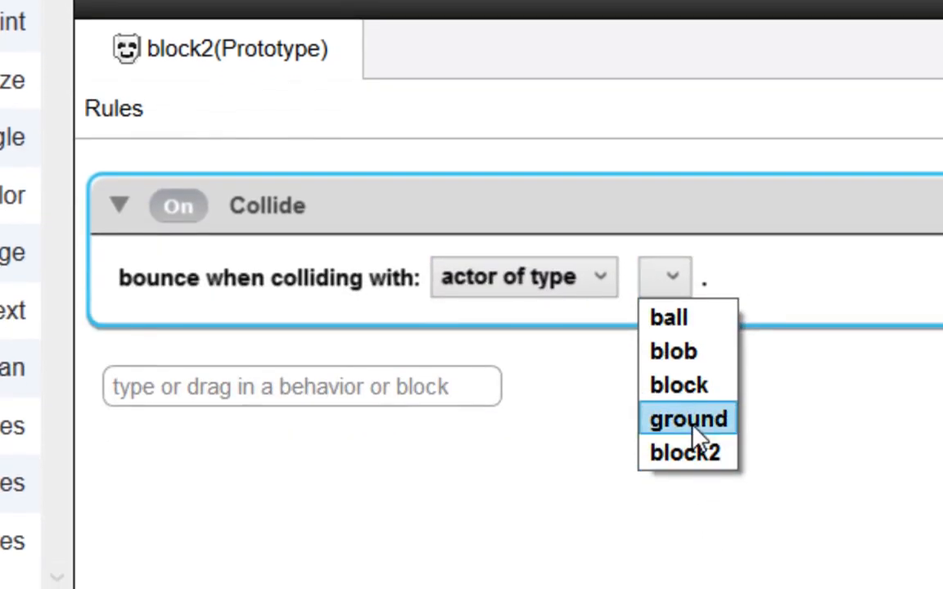
click(696, 566)
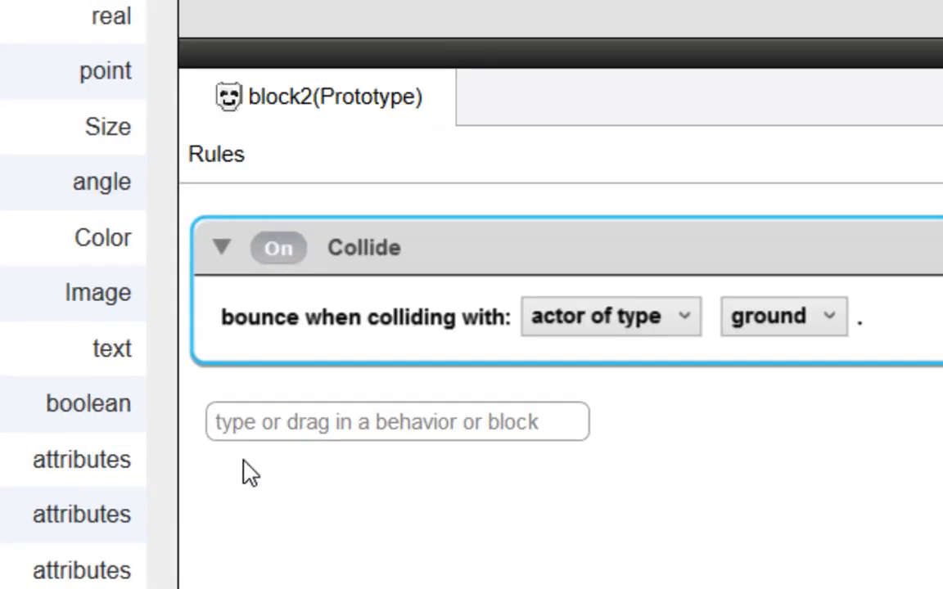
- Add a Move behavior to the block2 prototype and preview the scene
click(270, 423)
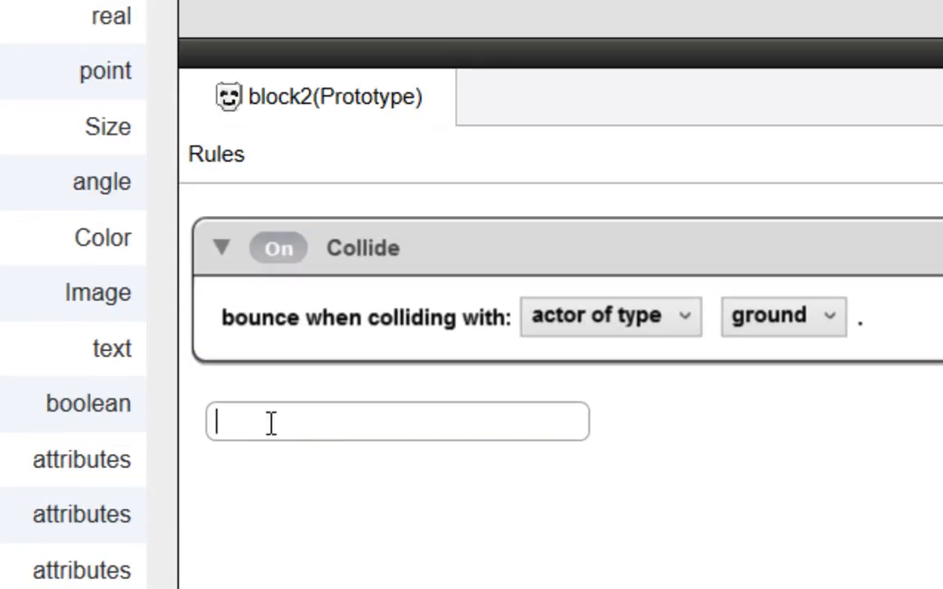
text(move)
click(265, 450)
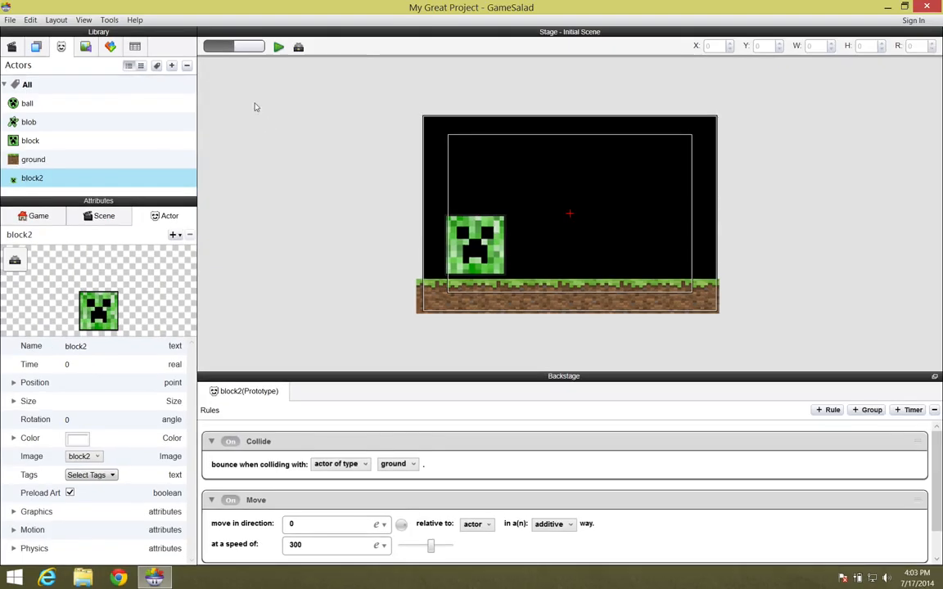
click(279, 47)
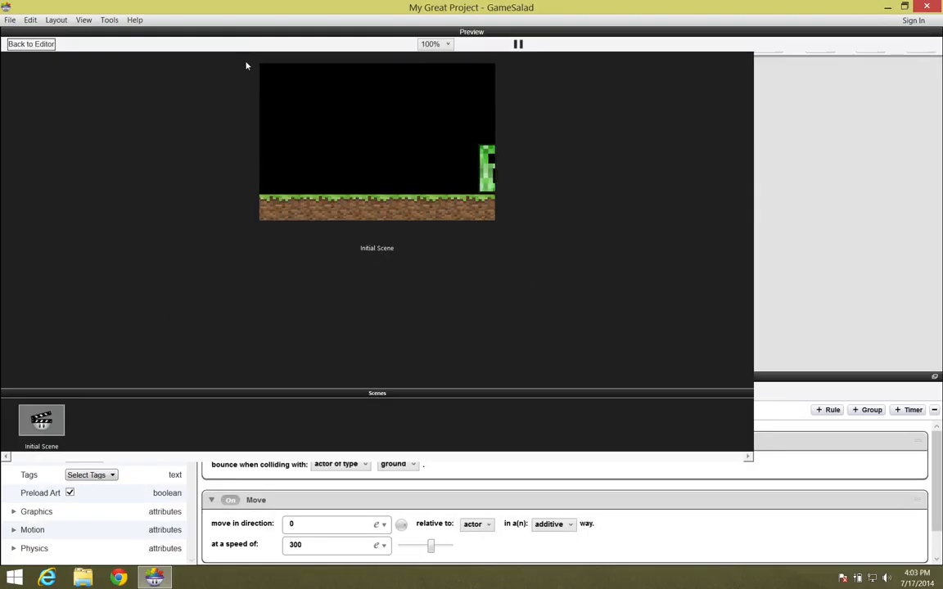
click(31, 43)
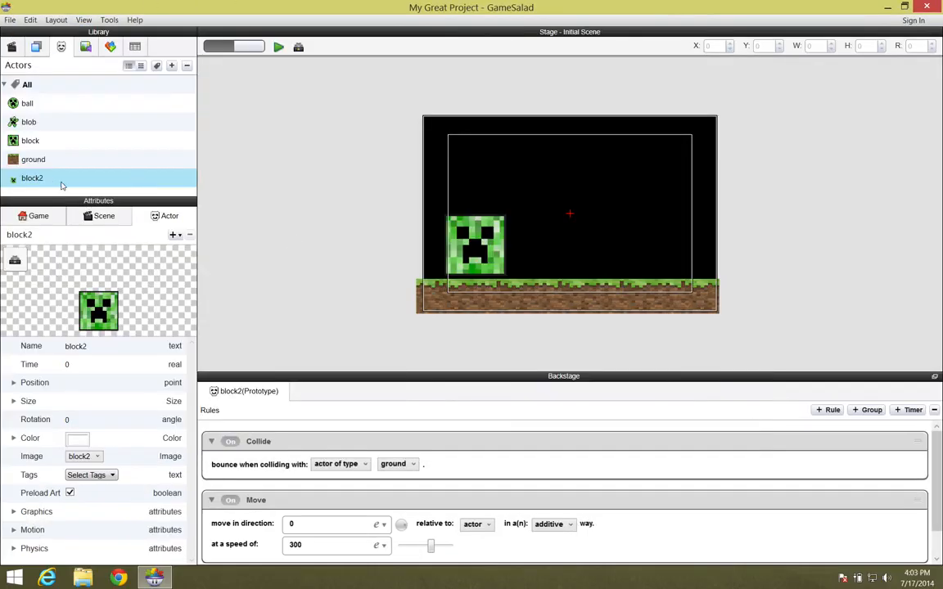
- Place a ground block floating in the upper right of the stage and preview the scene
drag(14, 159, 680, 183)
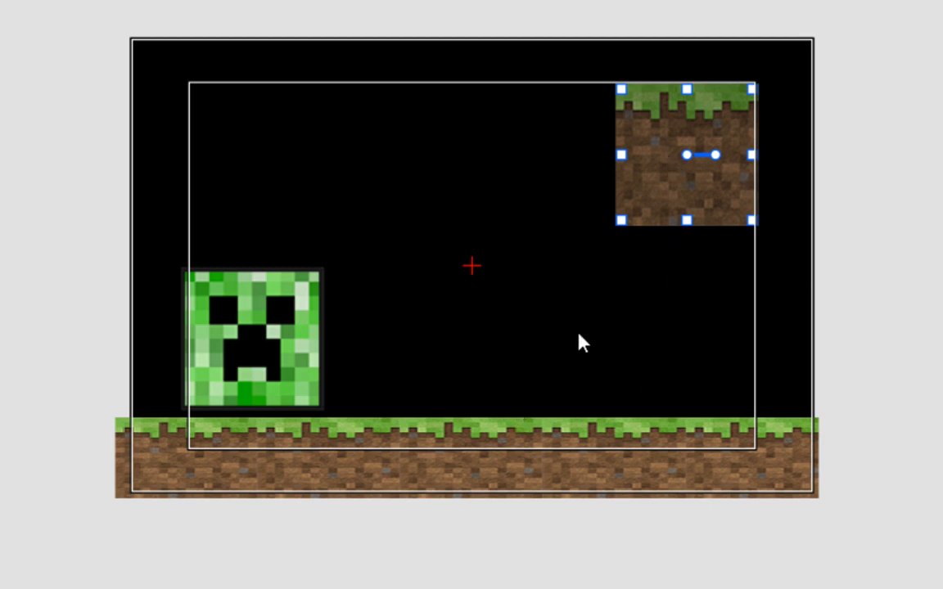
drag(644, 194, 655, 180)
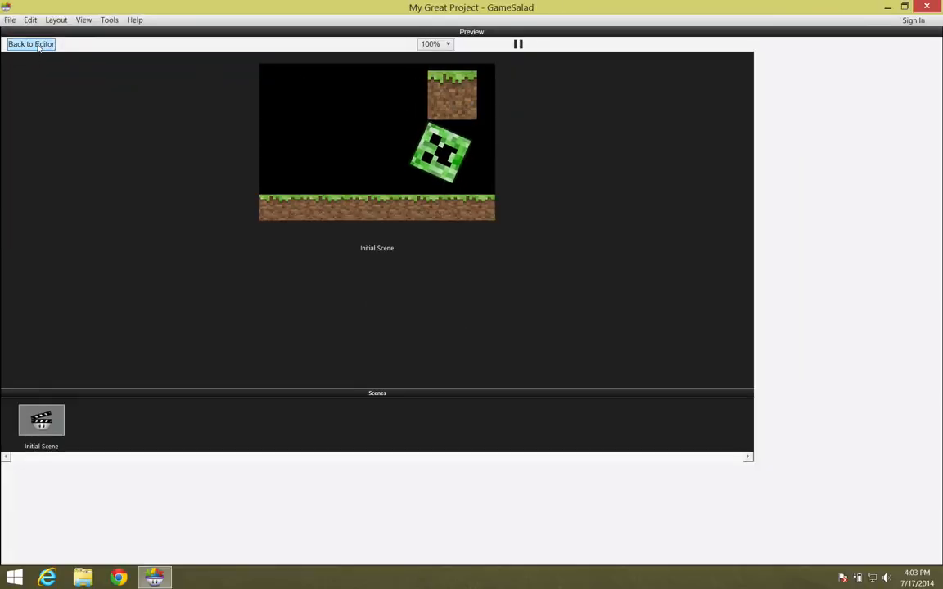
click(31, 43)
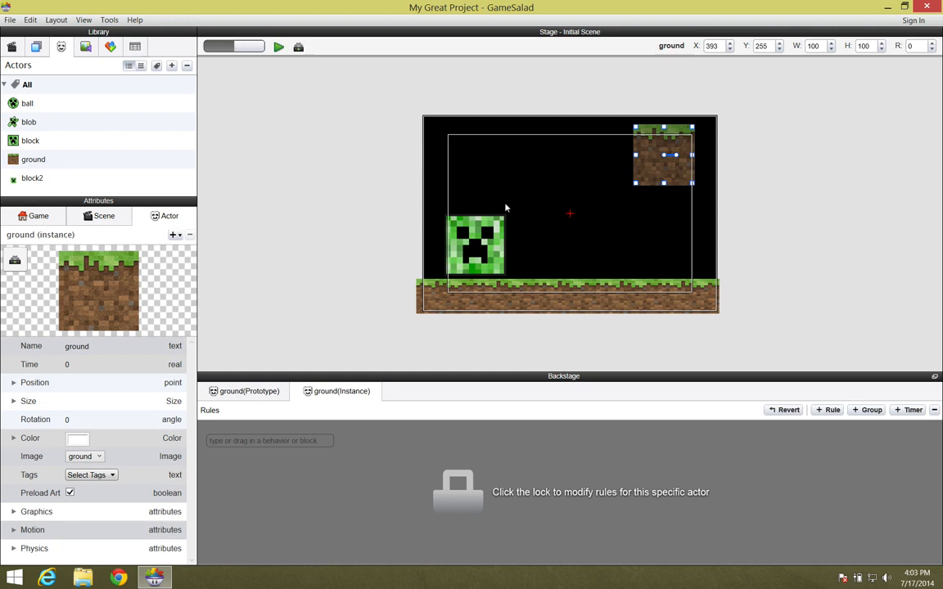
- In block2's physics attributes, enable Fixed Rotation and set Bounciness to 0, then preview the scene
click(33, 178)
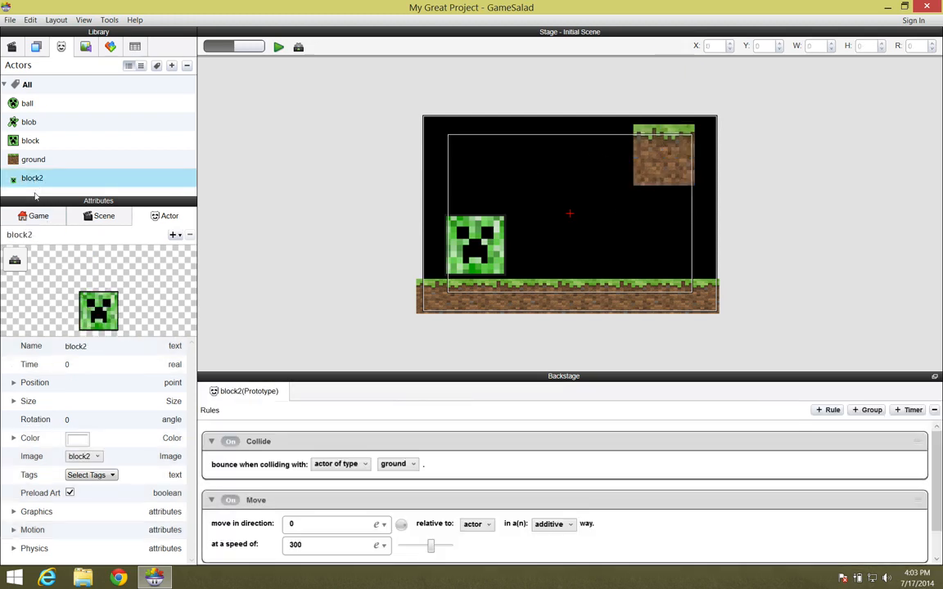
click(13, 550)
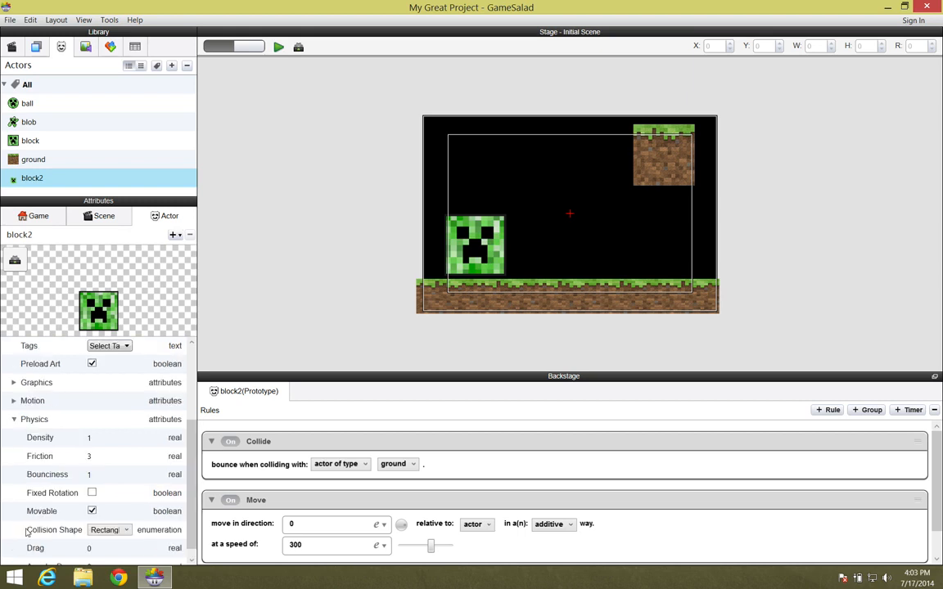
scroll(25, 531, down, 1)
click(92, 482)
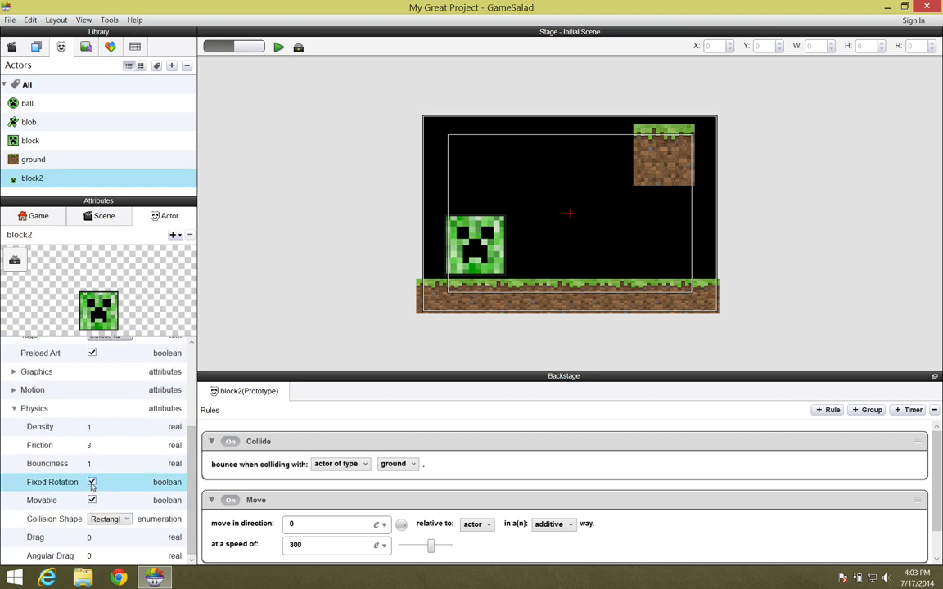
click(91, 464)
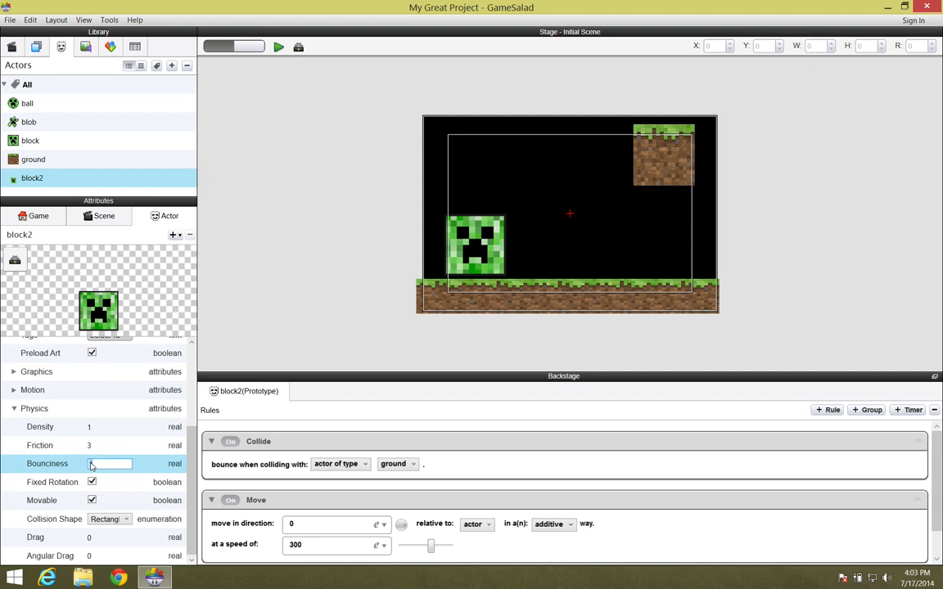
key(Return)
click(278, 47)
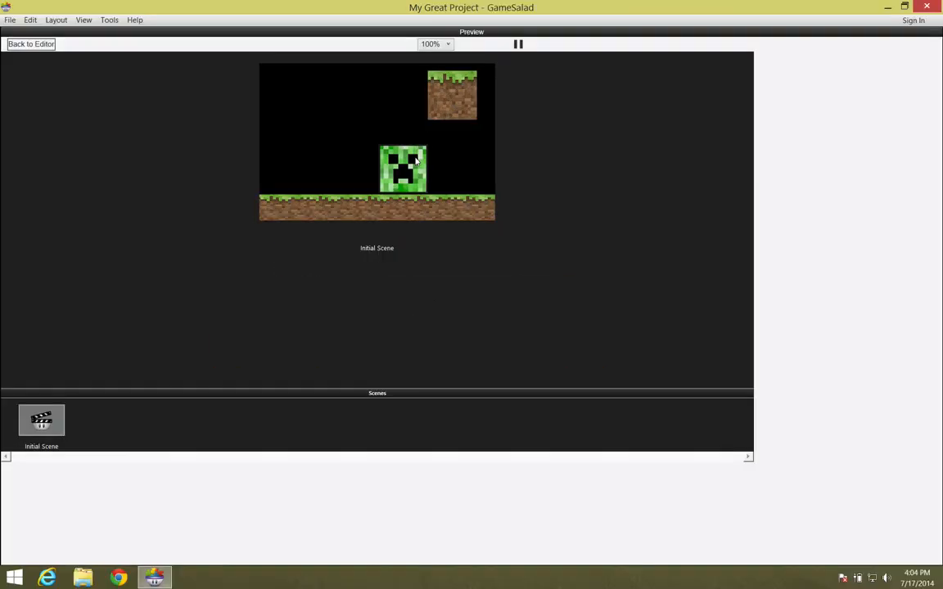
click(30, 44)
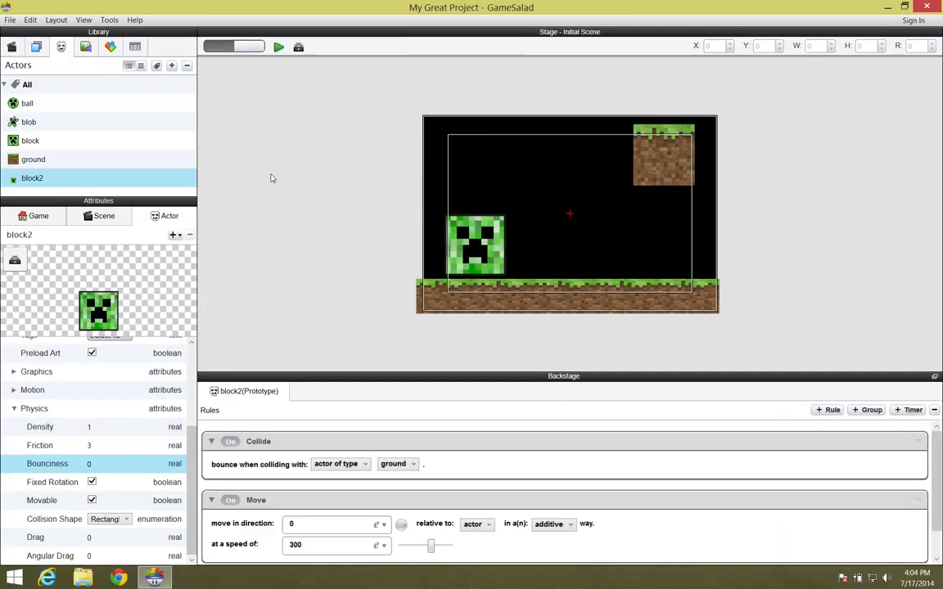
- Delete the block2 instance from the stage and inspect the original block actor's physics attributes
click(493, 251)
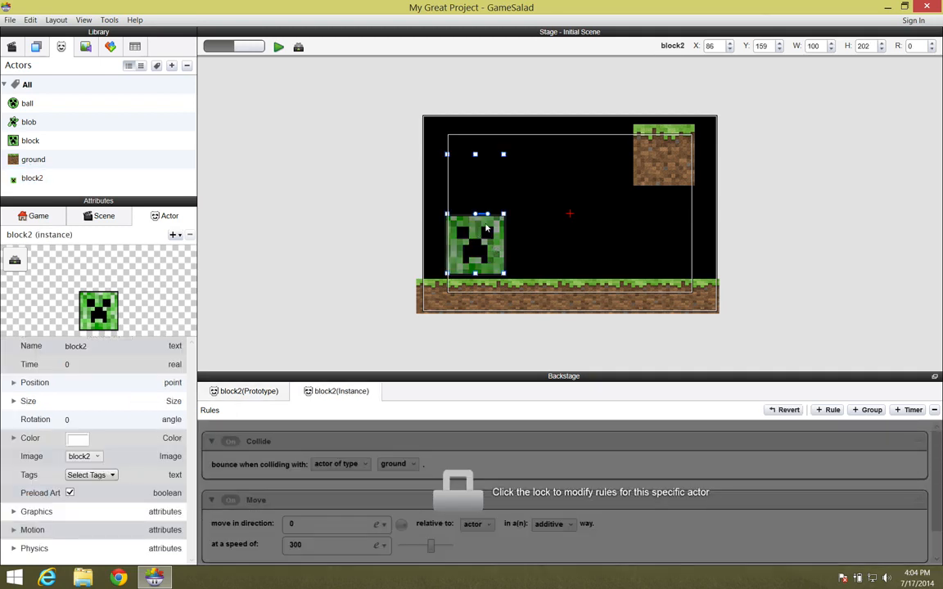
key(Delete)
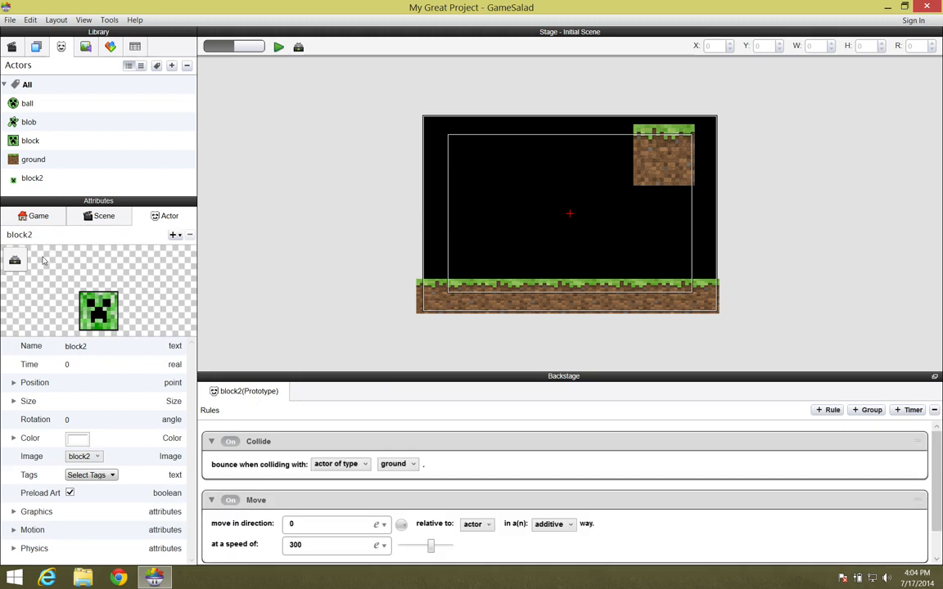
click(15, 142)
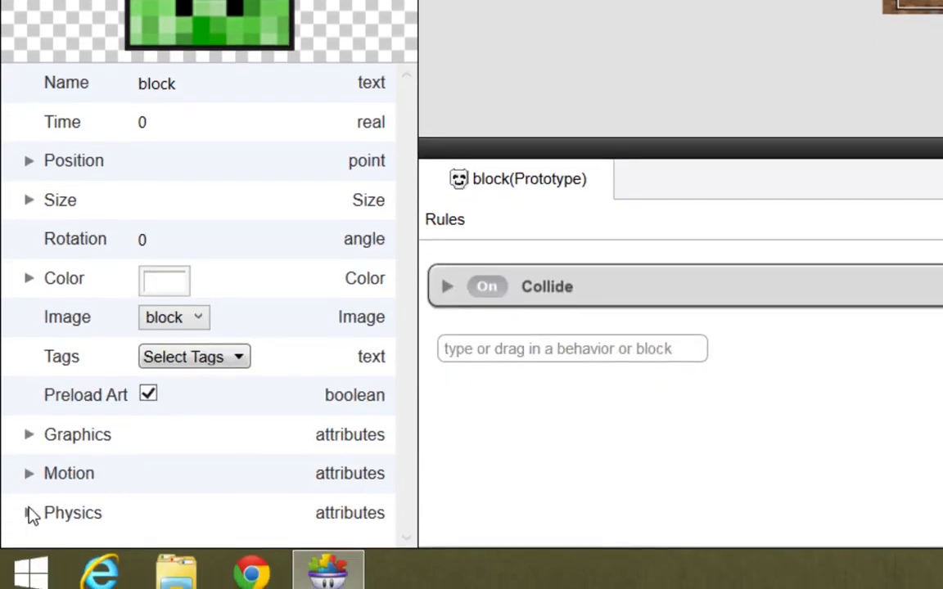
click(29, 512)
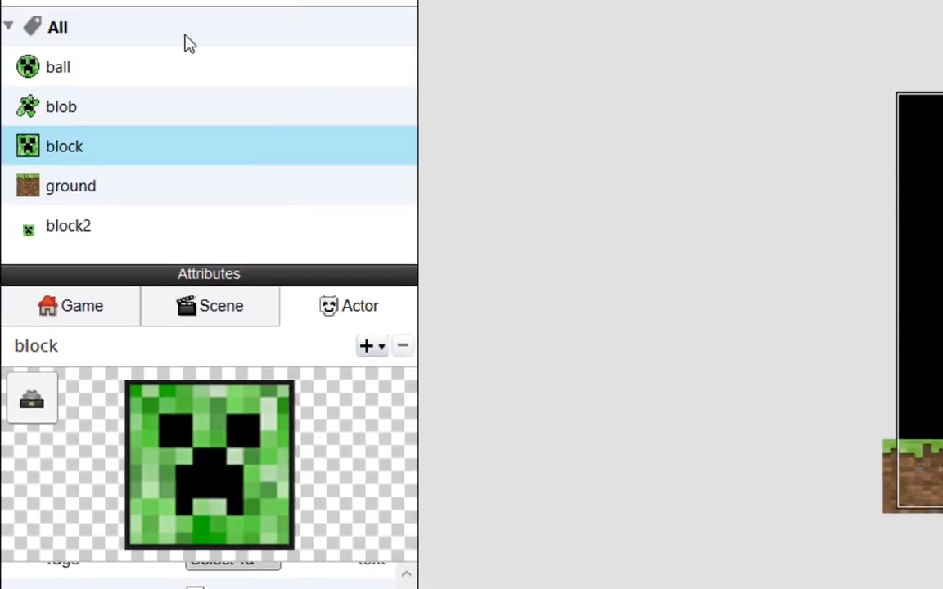
click(92, 55)
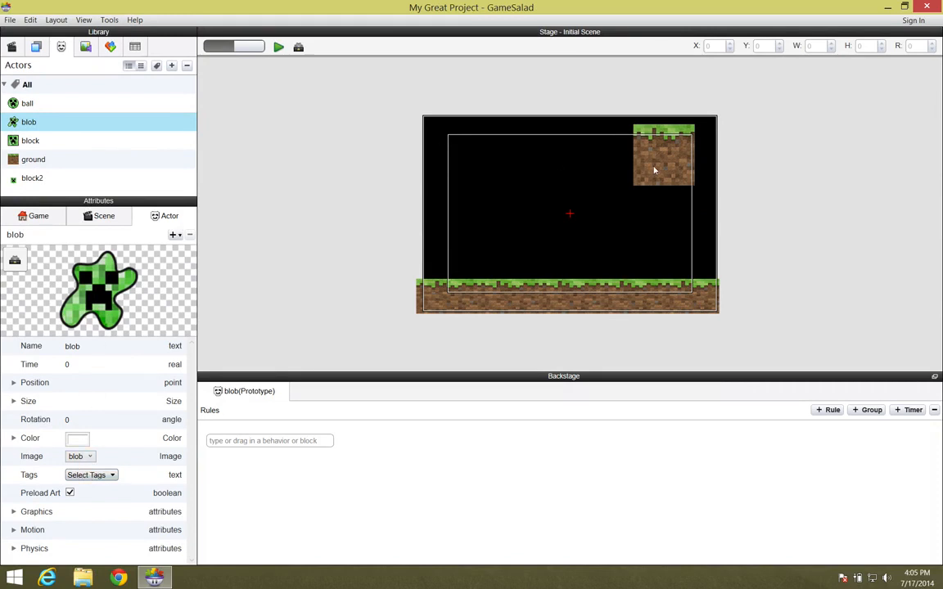
- Lower the floating ground block slightly and place a blob instance on the ground near the left
drag(655, 170, 645, 198)
drag(29, 122, 491, 264)
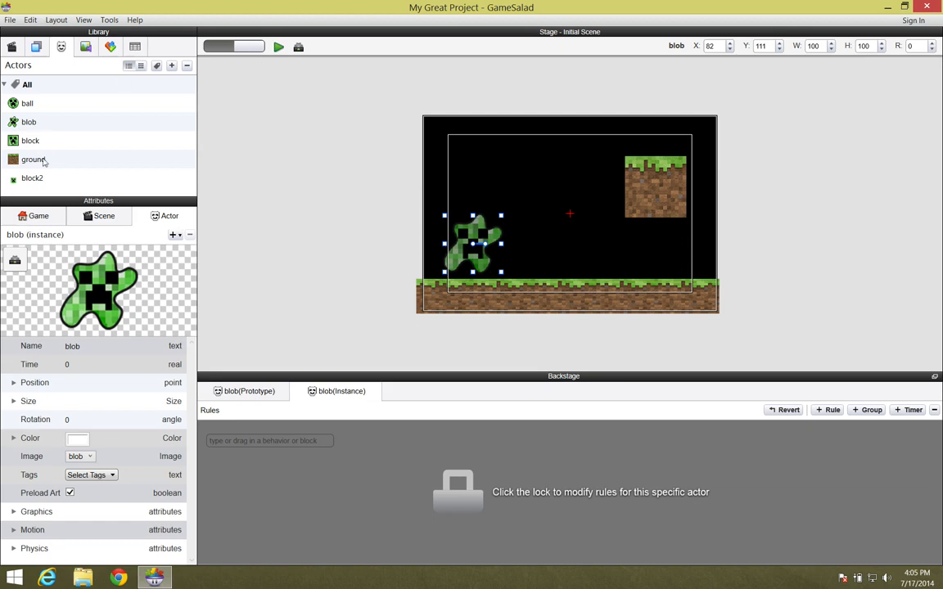
- Add a Collide behavior to the blob prototype so it bounces off actors of type ground
click(40, 123)
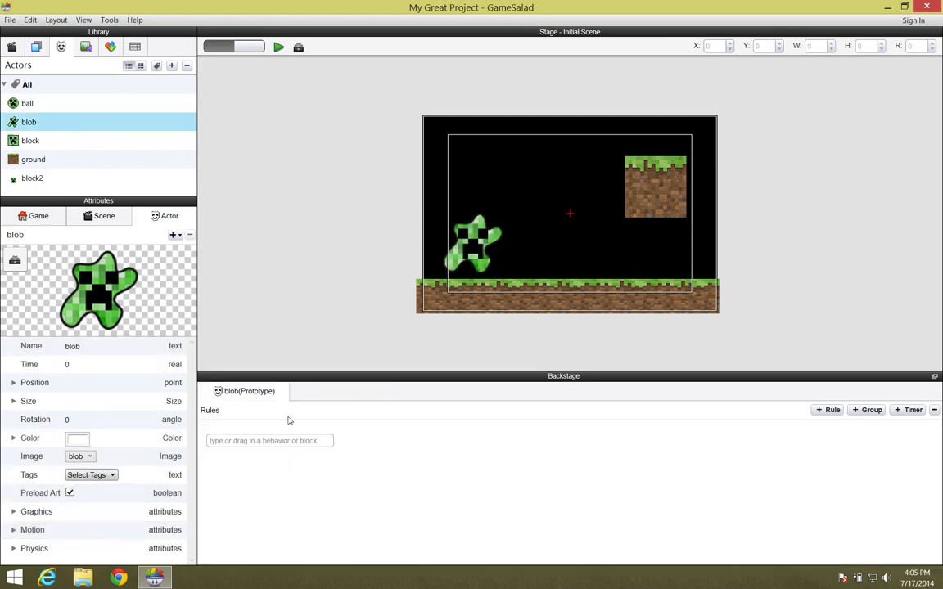
click(278, 441)
text(collide)
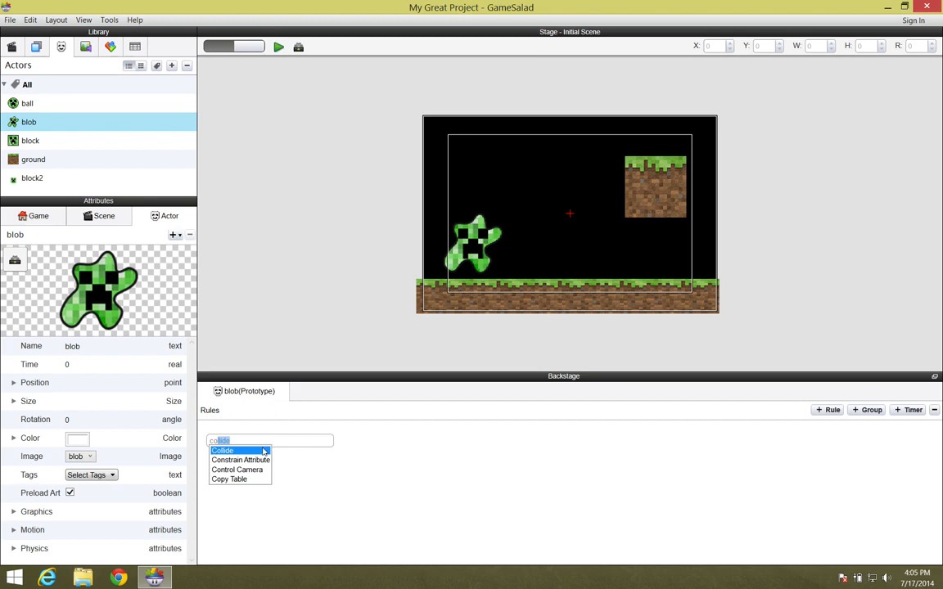
click(263, 451)
click(386, 464)
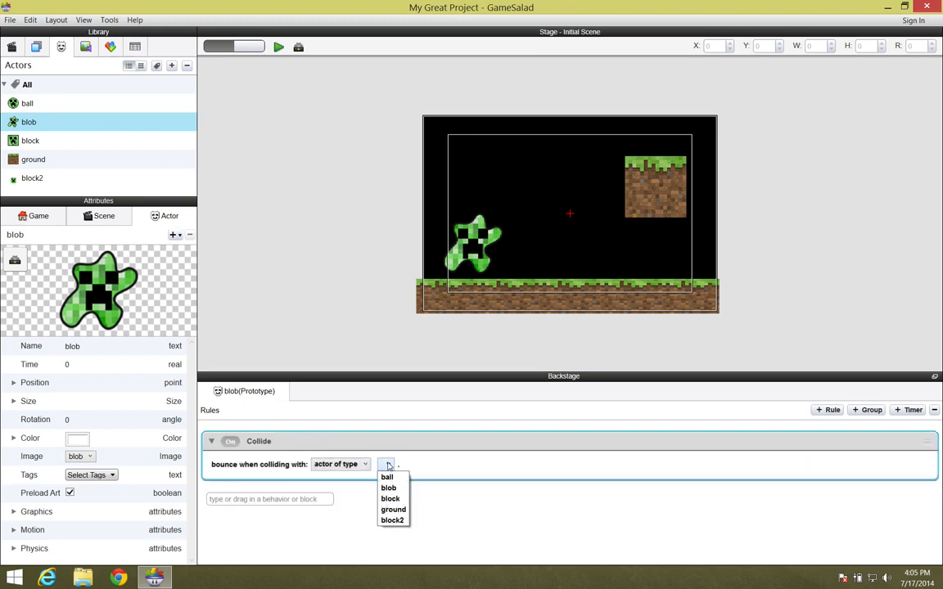
click(394, 510)
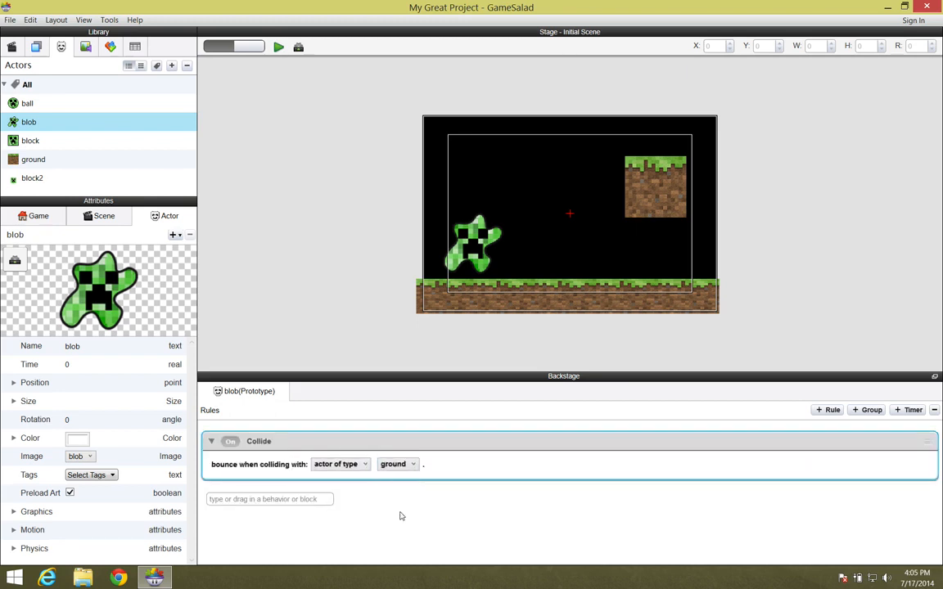
- Add a Move behavior to the blob prototype and nudge the floating ground block slightly up
click(293, 498)
text(move)
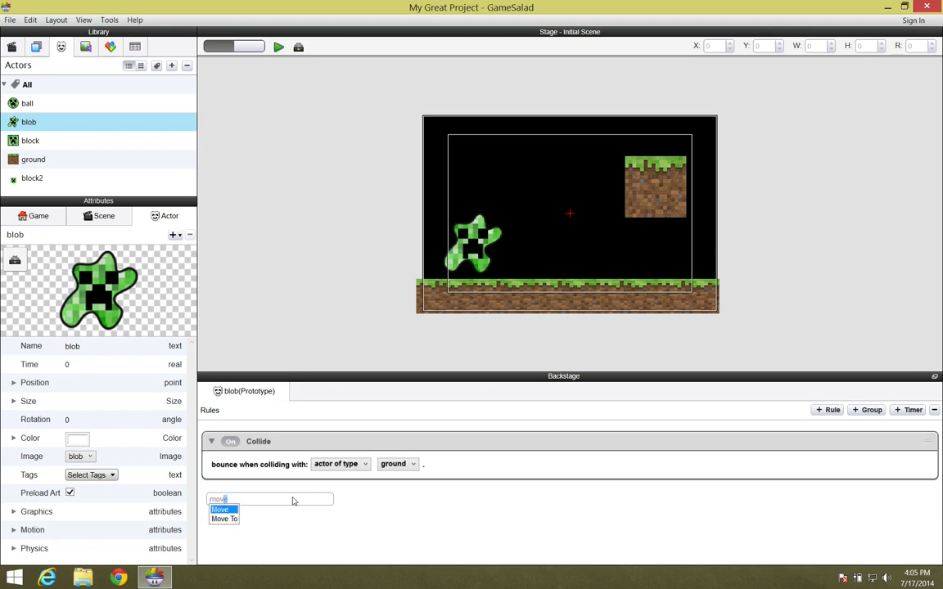
click(225, 509)
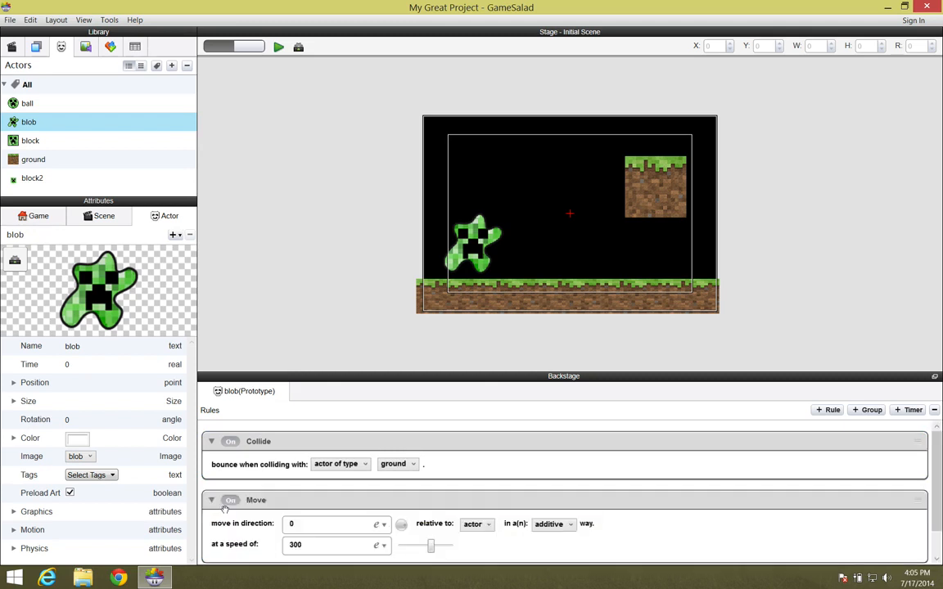
click(634, 210)
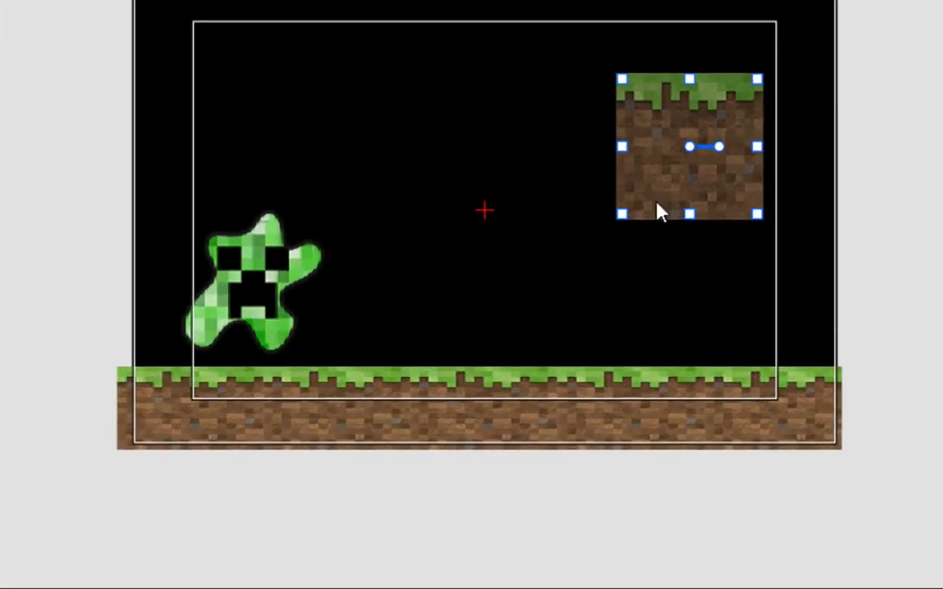
drag(667, 203, 669, 181)
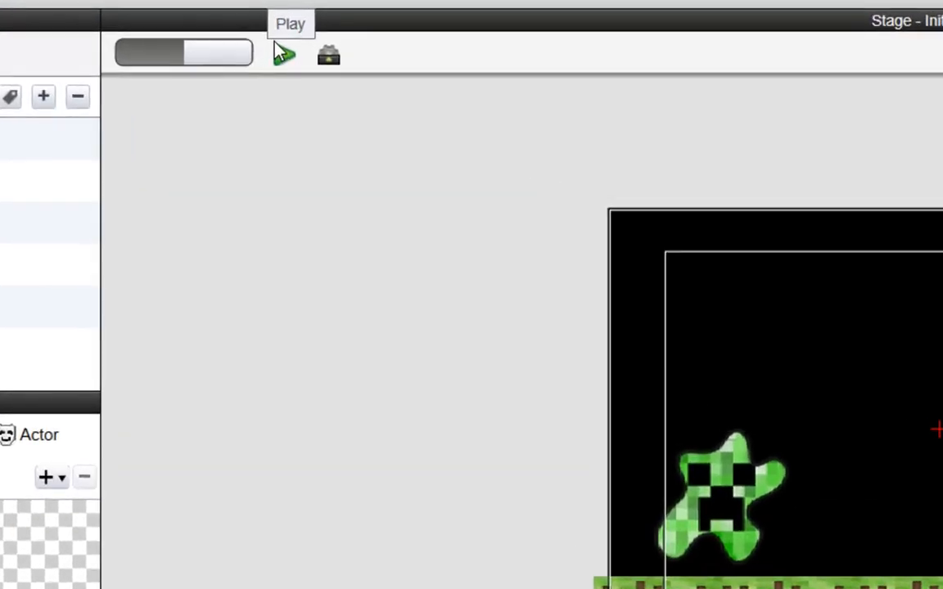
- Preview the scene to test the blob's behaviors and return to the editor
click(278, 47)
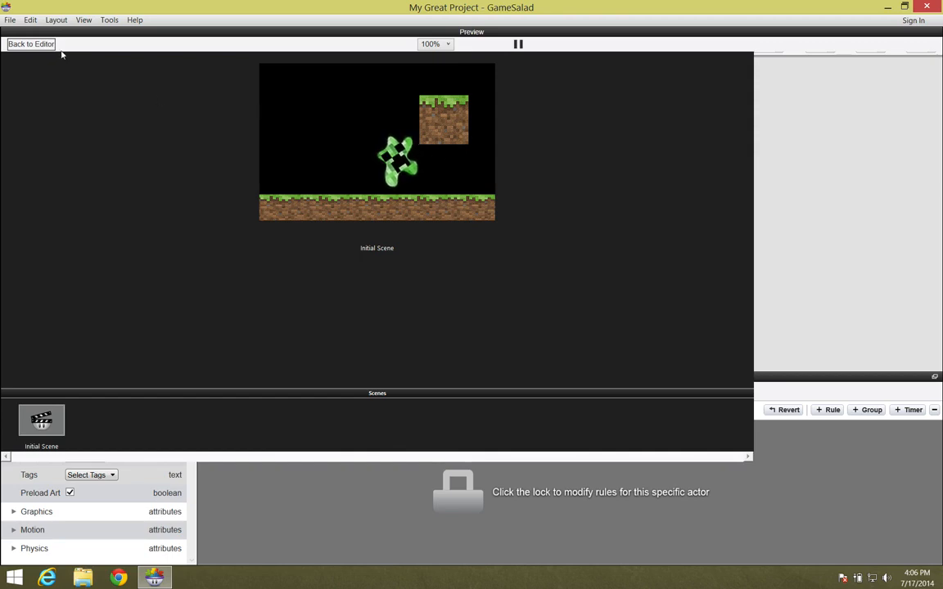
click(31, 44)
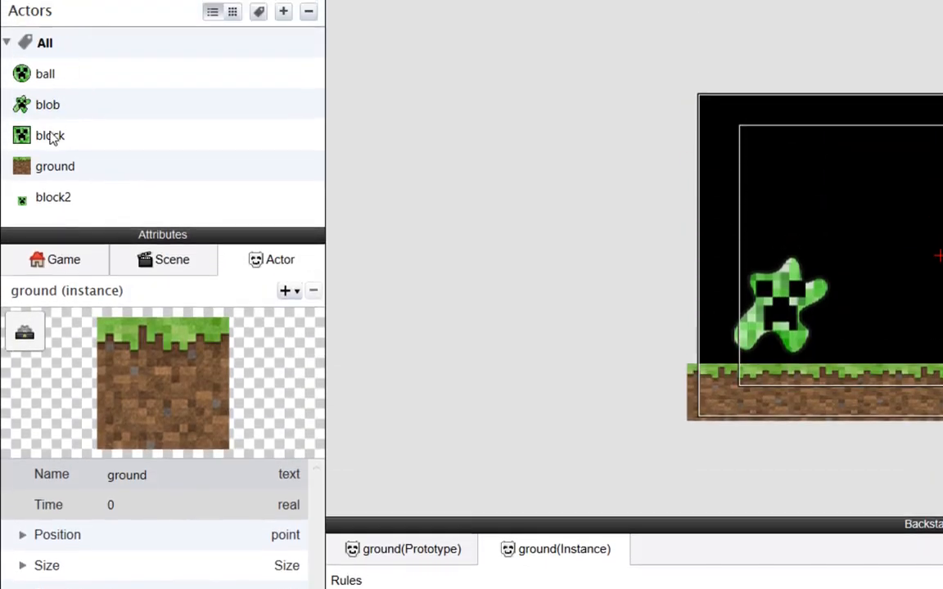
- Set the blob prototype's physics collision shape to Circle
click(51, 105)
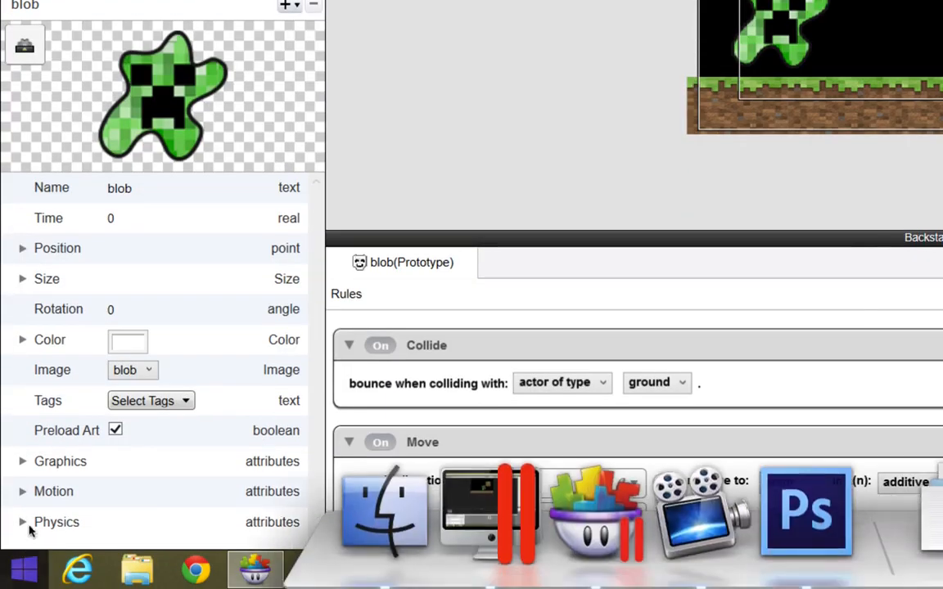
click(26, 588)
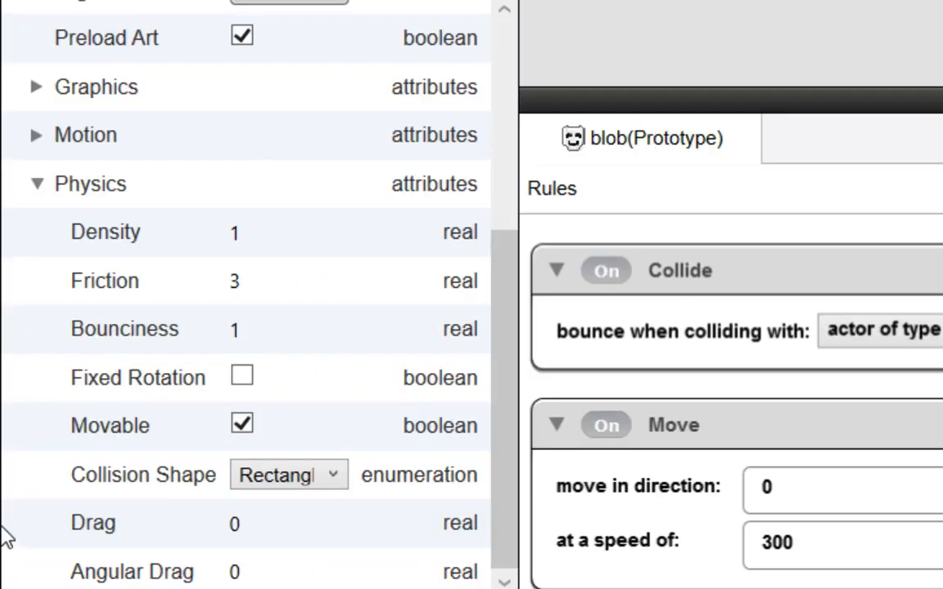
click(183, 477)
click(282, 537)
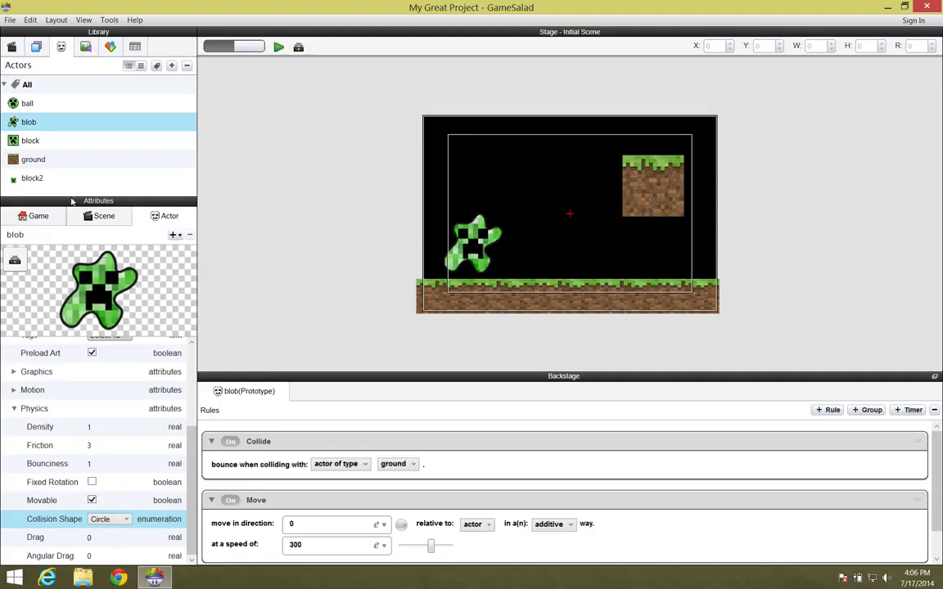
- Set the blob's friction to 3 and turn on Fixed Rotation
click(89, 446)
text(3)
click(92, 482)
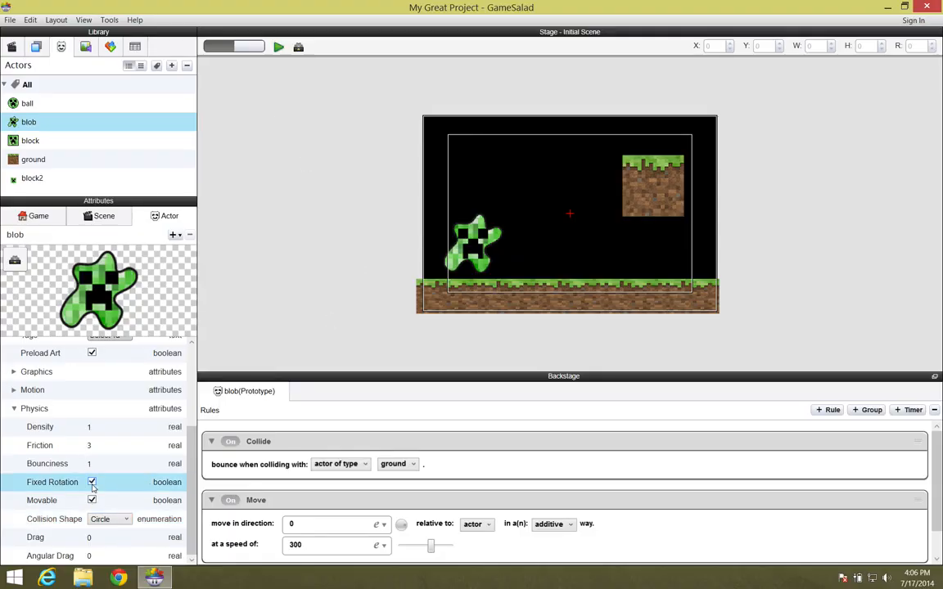
- Set the blob's bounciness to 0 and preview the scene
click(92, 464)
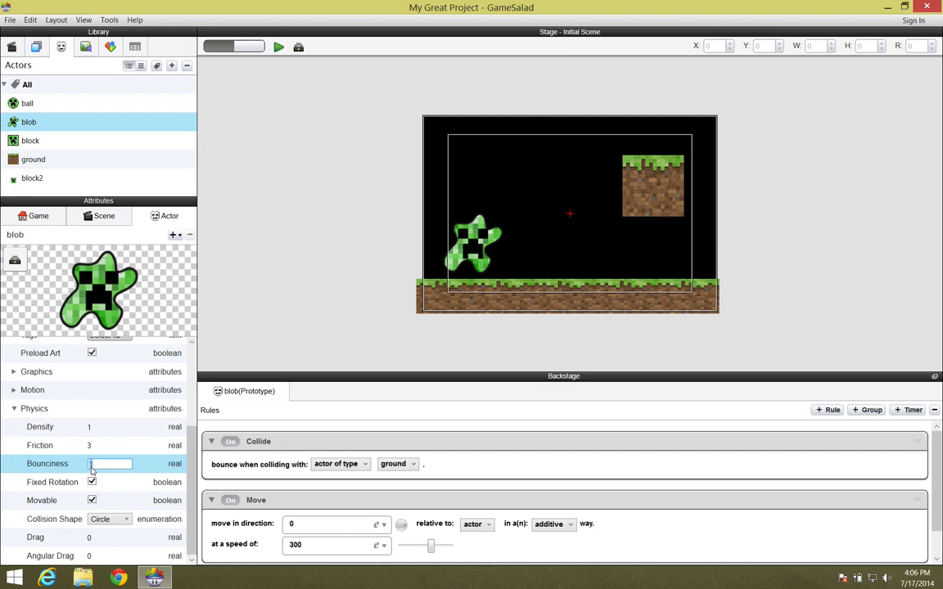
text(0)
key(Return)
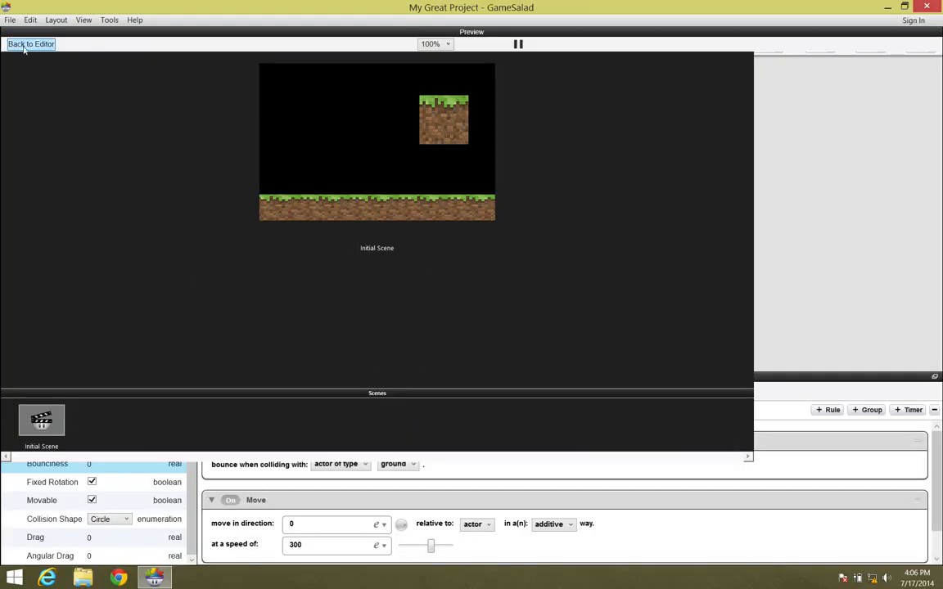
click(26, 41)
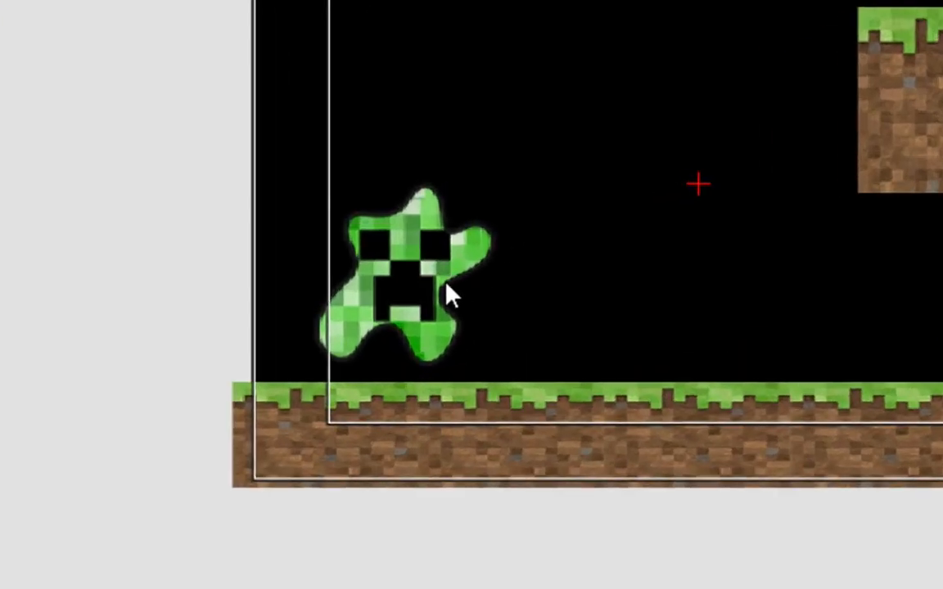
- Lower the floating ground block slightly and preview the scene again
click(446, 285)
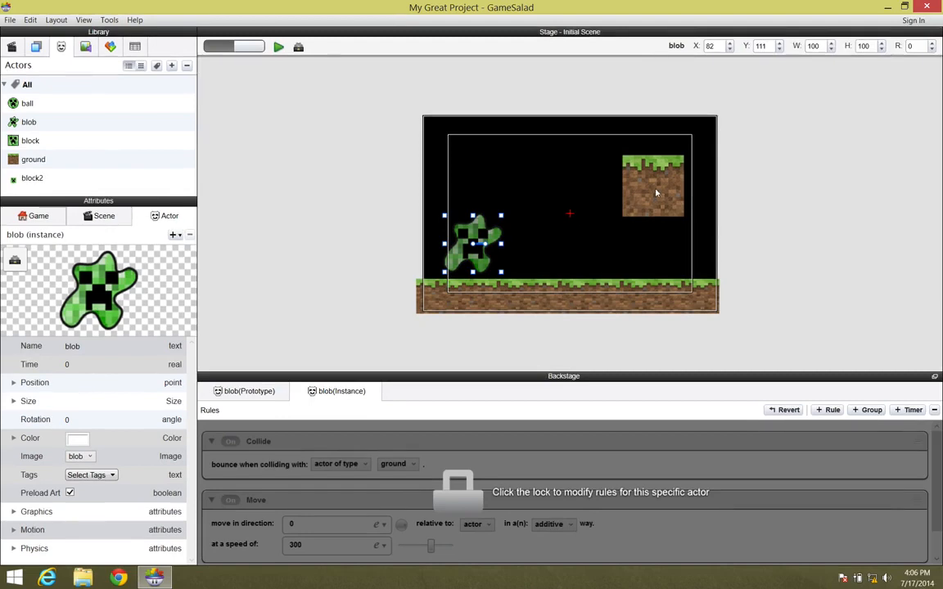
click(900, 99)
drag(666, 178, 666, 187)
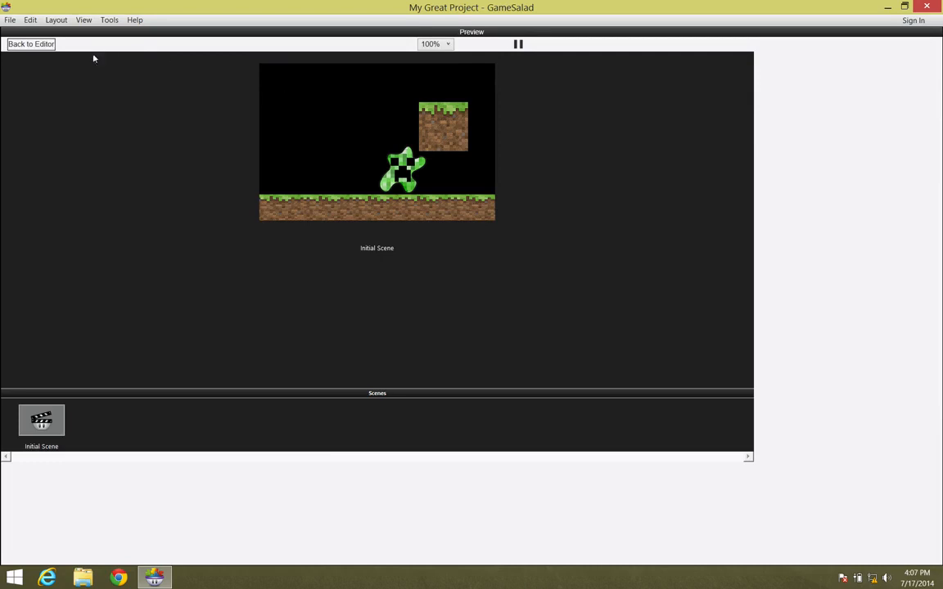
click(31, 43)
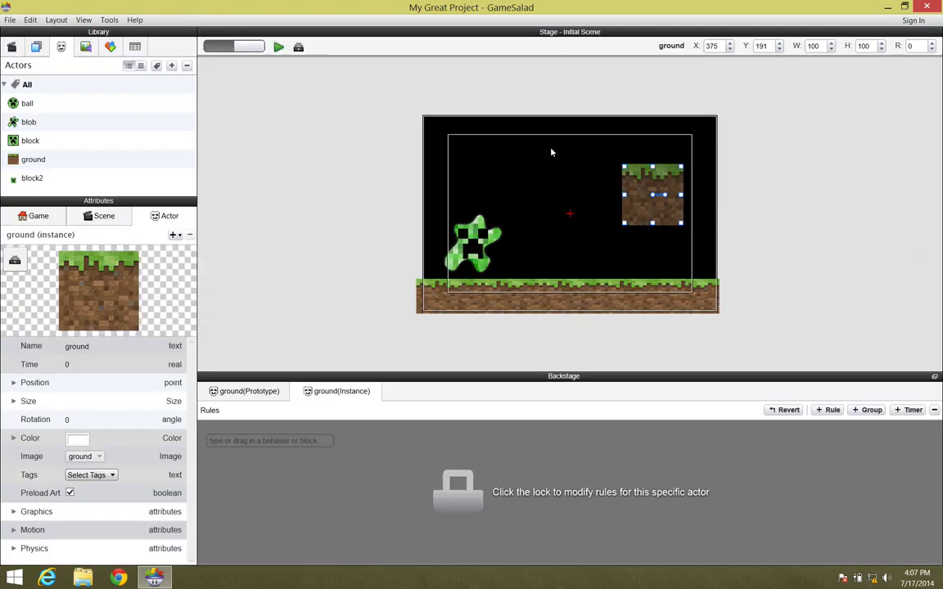
- Lower the floating ground block further and preview the scene once more
drag(647, 218, 646, 237)
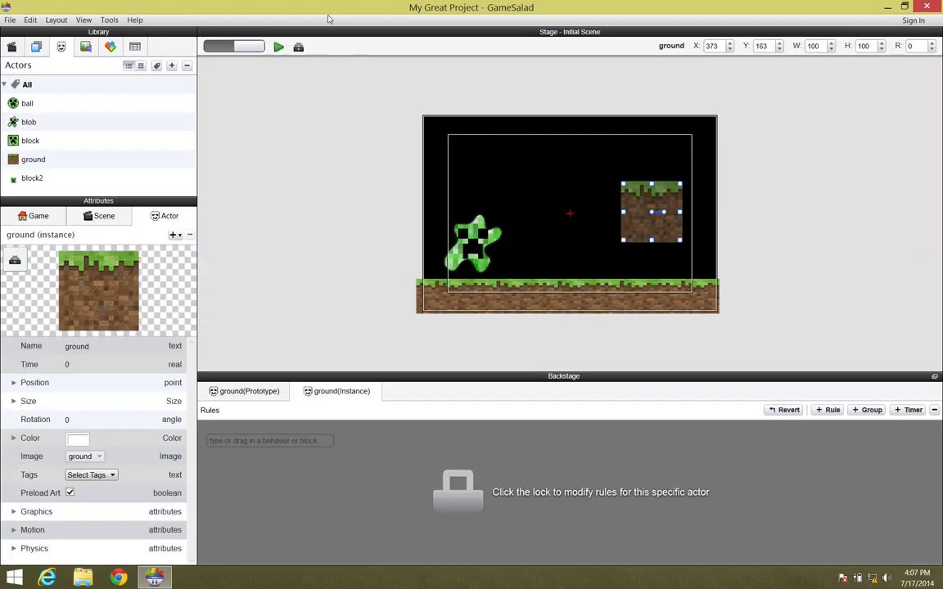
click(278, 47)
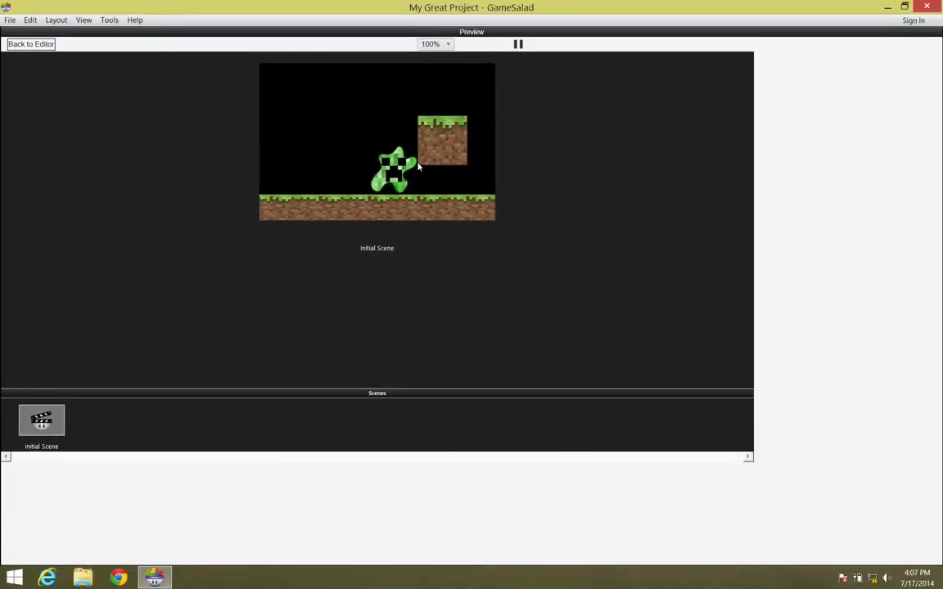
click(41, 46)
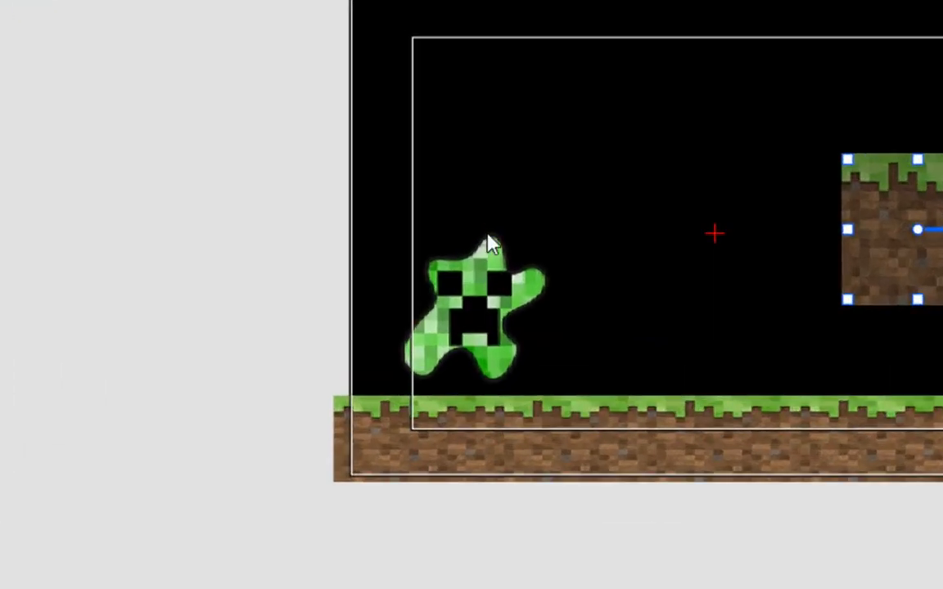
- Open the blob prototype's physics attributes and its Collision Shape options
right_click(474, 244)
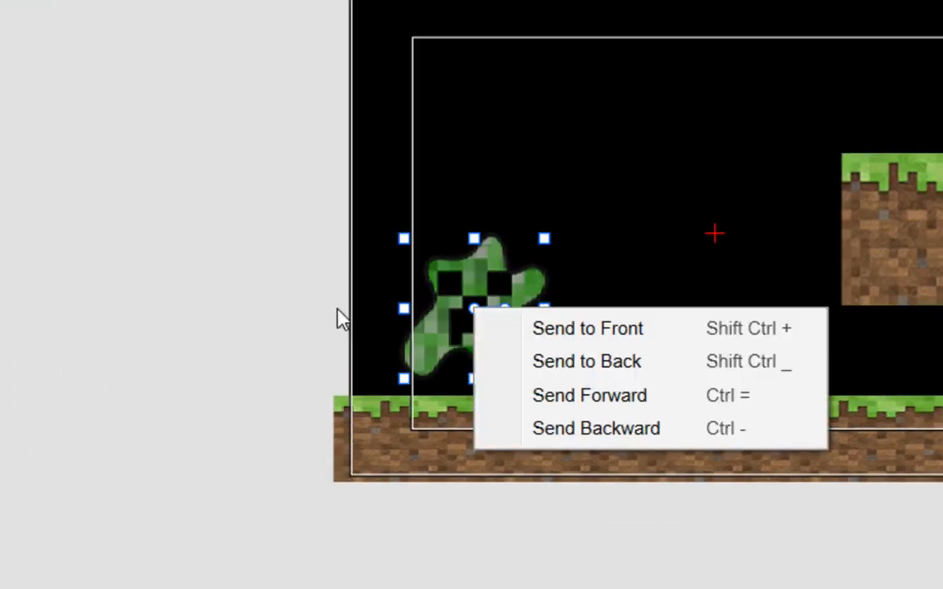
click(391, 246)
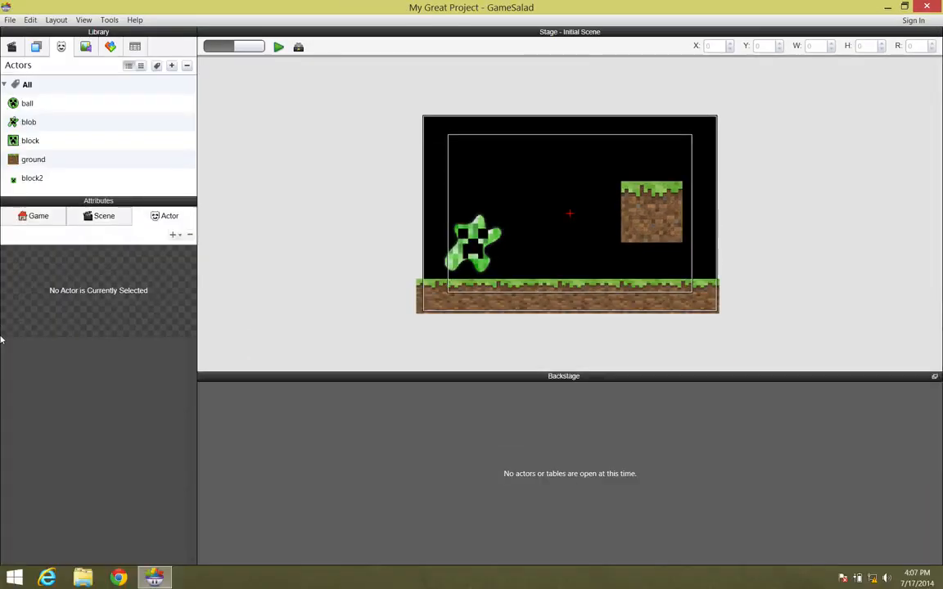
click(28, 122)
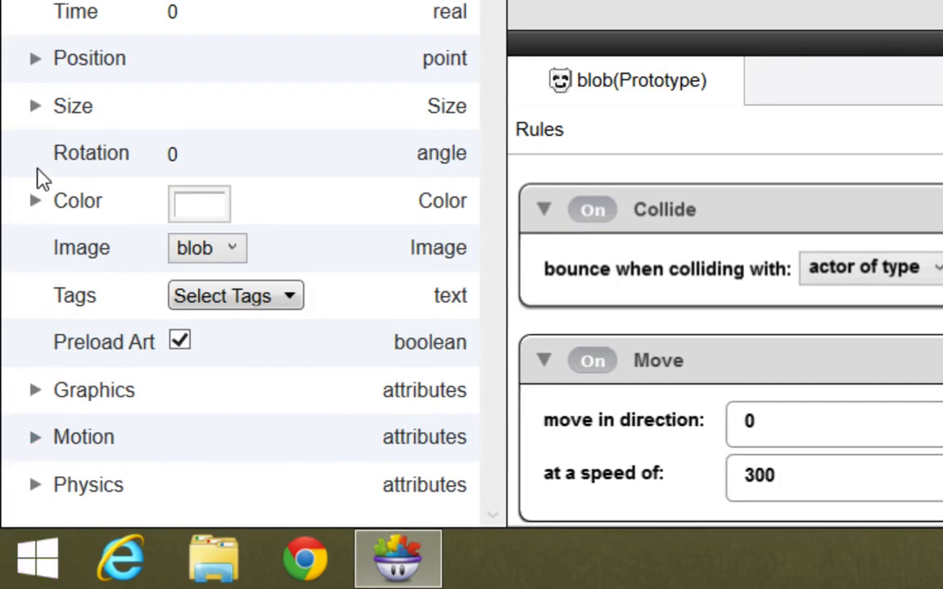
click(35, 484)
click(305, 411)
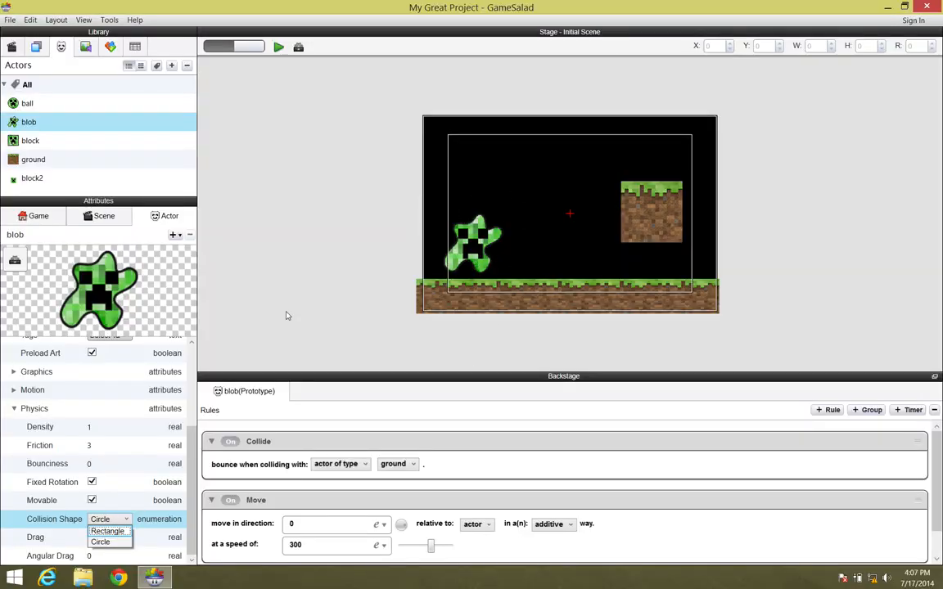
- Switch to Photoshop, apply the crop on block.png, and switch back to GameSalad
key(super+Tab)
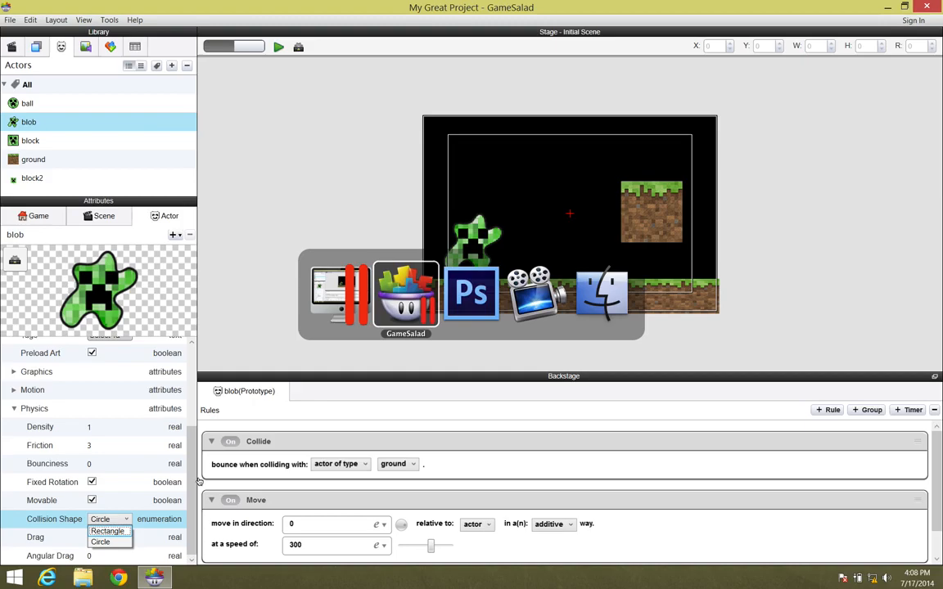
key(super+Tab)
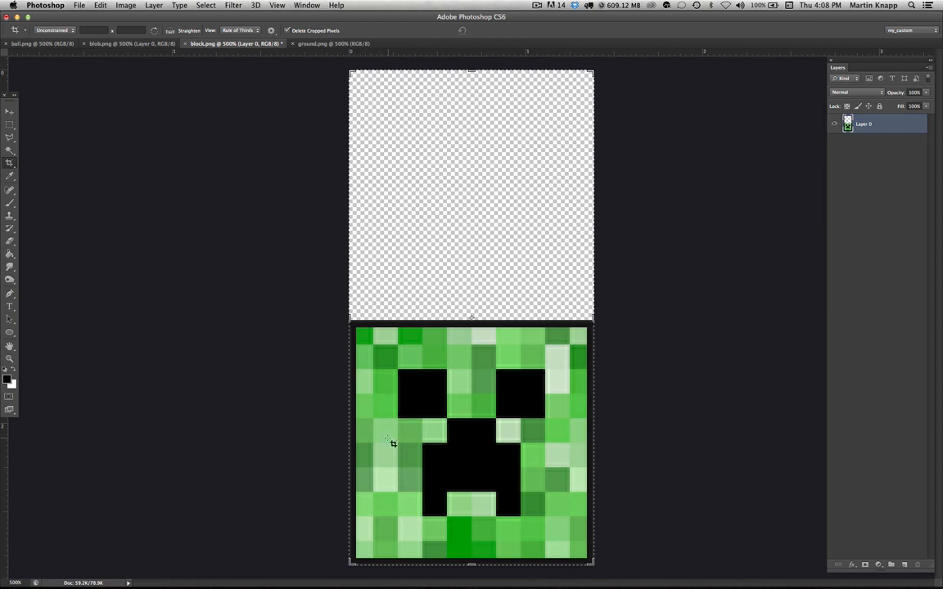
key(Return)
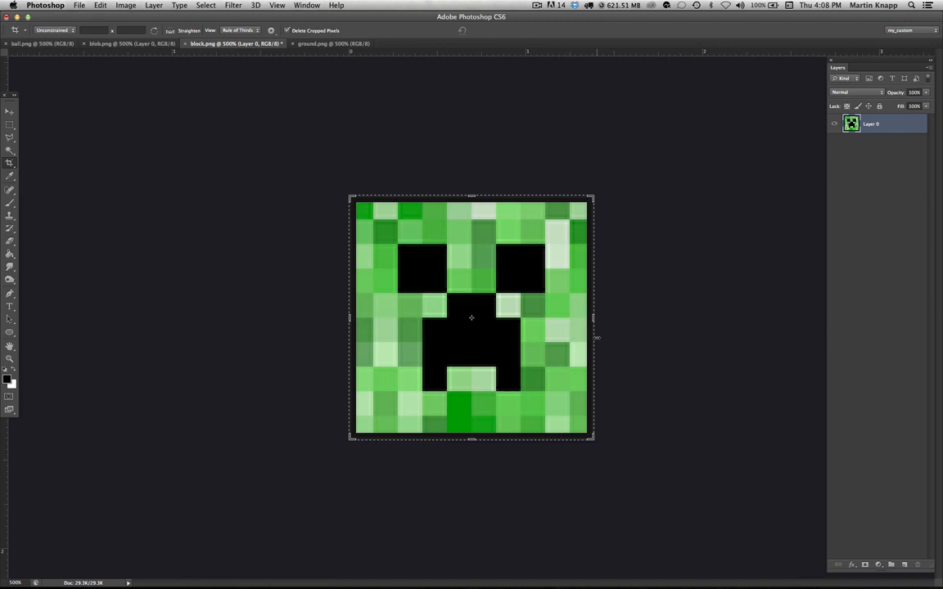
key(super+Tab)
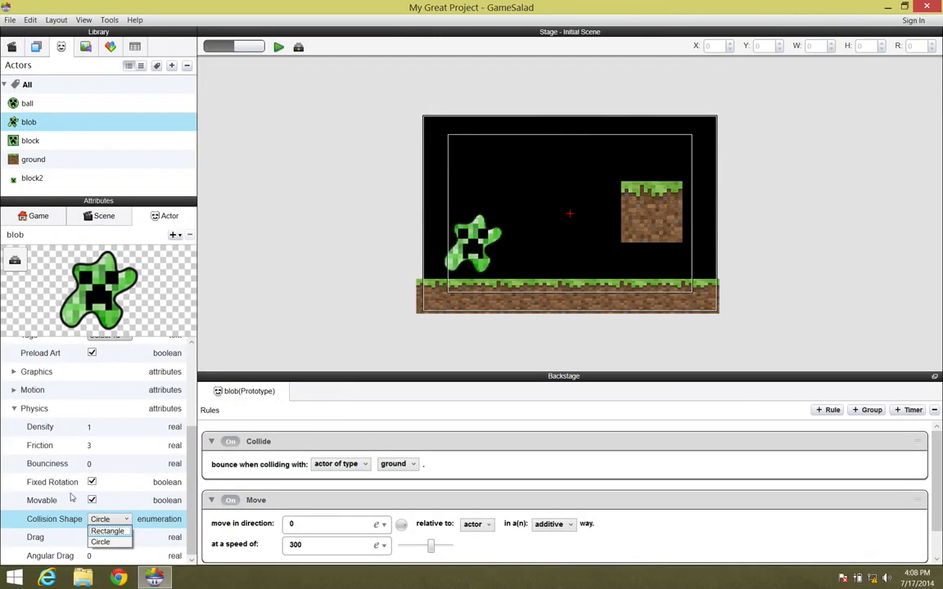